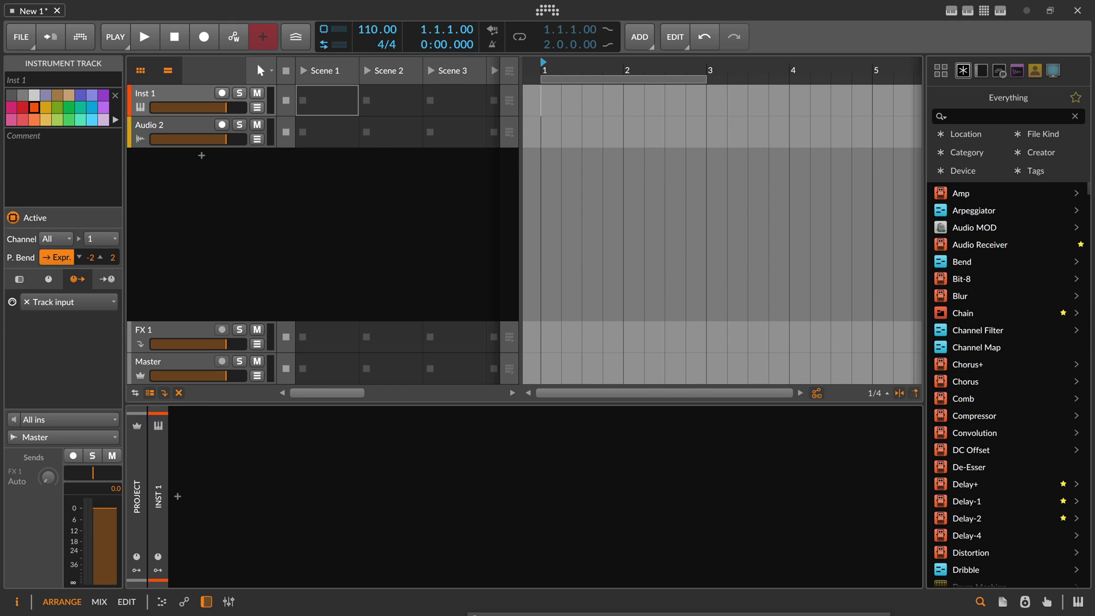
Open the device browser on the empty chain, move it aside, and search for 'compr'.
{"action": "double_click", "coordinate": [183, 495]}
{"action": "left_click_drag", "start_coordinate": [274, 91], "coordinate": [300, 103]}
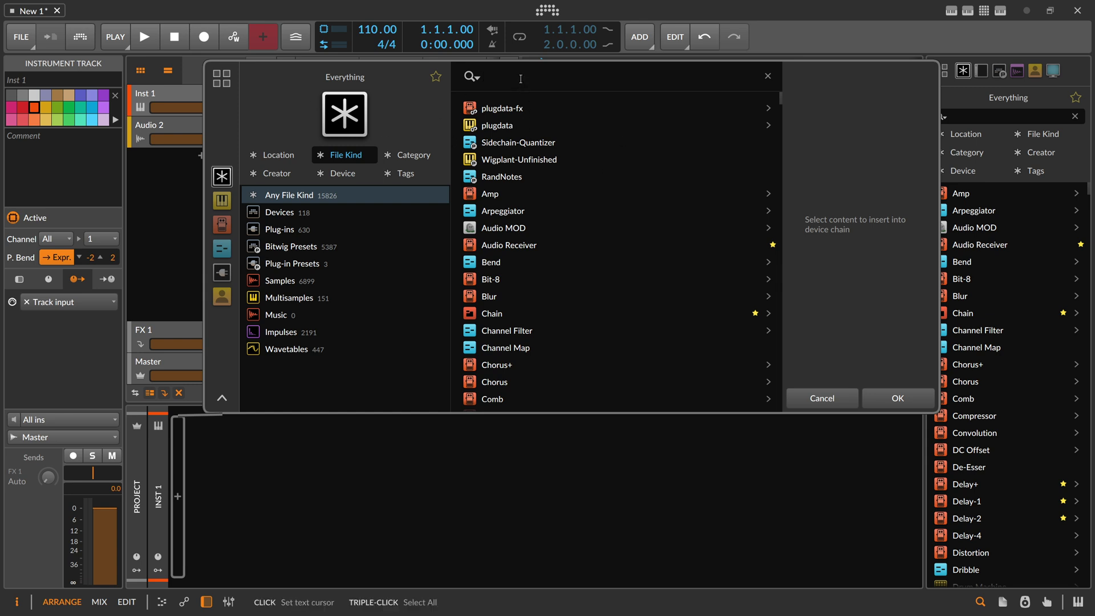
{"action": "type", "text": "compr"}
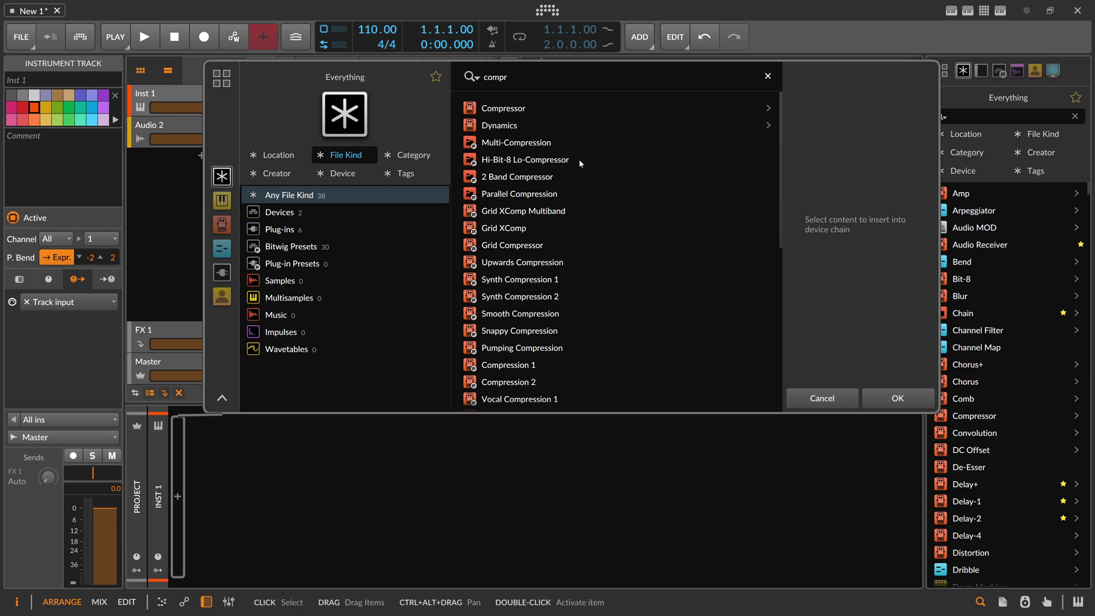
Delete the 'compr' query, checking the Sort Order menu before and after clearing it.
{"action": "right_click", "coordinate": [551, 80]}
{"action": "mouse_move", "coordinate": [630, 128]}
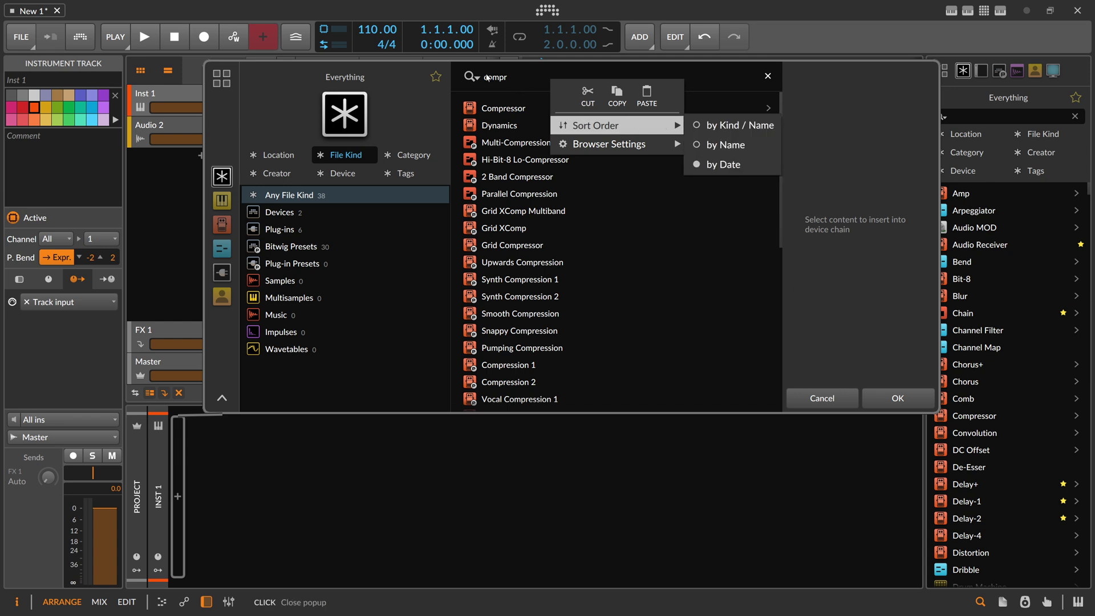
{"action": "left_click", "coordinate": [463, 76]}
{"action": "key", "text": "BackSpace"}
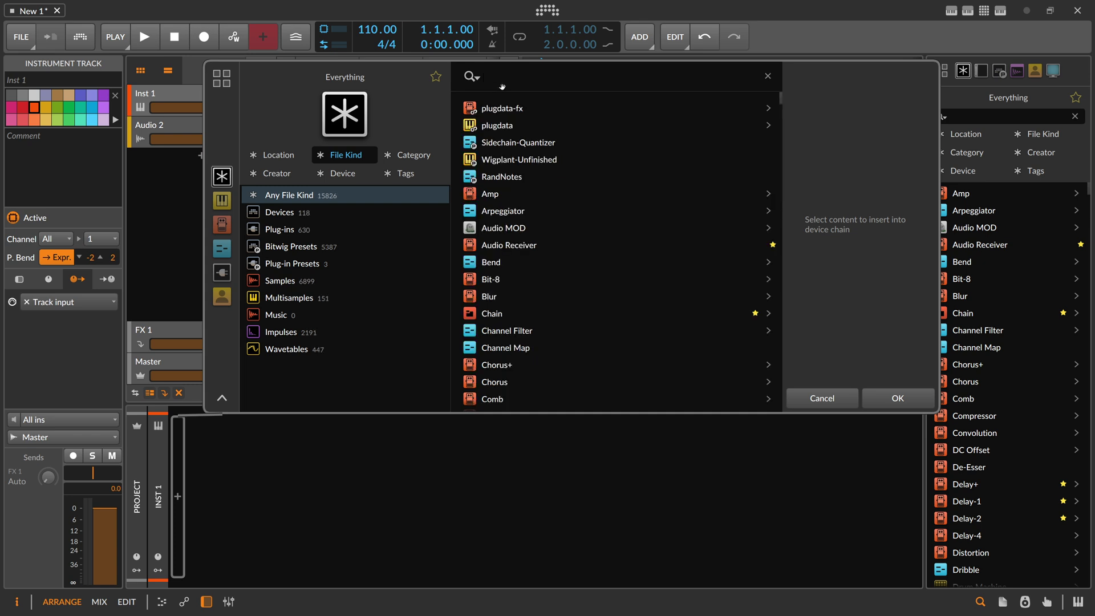
{"action": "right_click", "coordinate": [503, 80]}
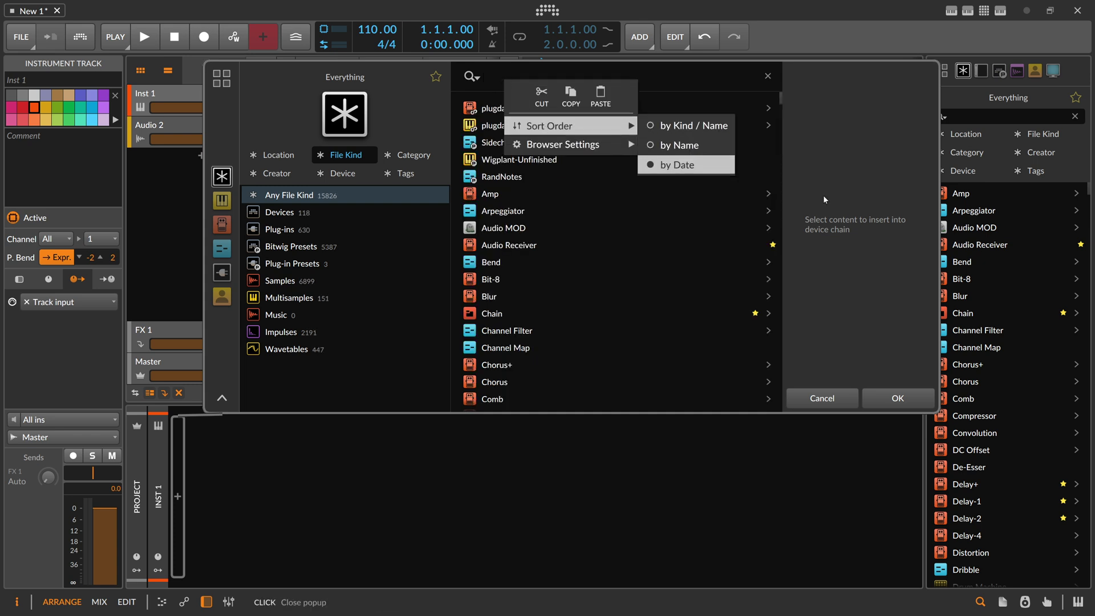
{"action": "left_click", "coordinate": [667, 163]}
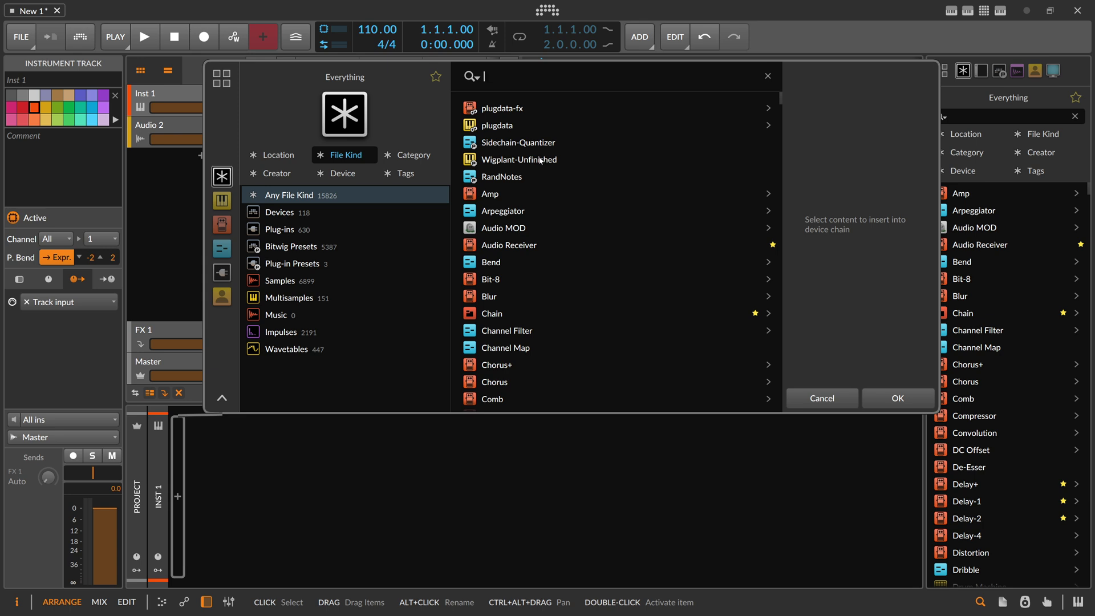
Pick one creator from the Creator list to narrow the browser to 1152 items.
{"action": "left_click", "coordinate": [402, 157]}
{"action": "left_click", "coordinate": [278, 173]}
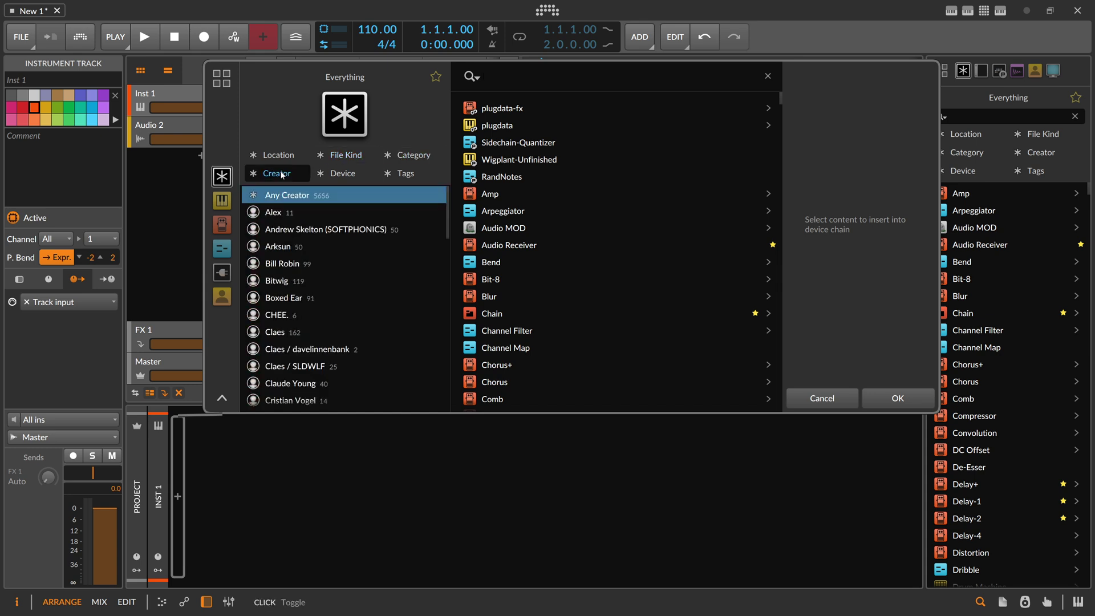
{"action": "scroll", "coordinate": [297, 218], "scroll_direction": "down", "scroll_amount": 5}
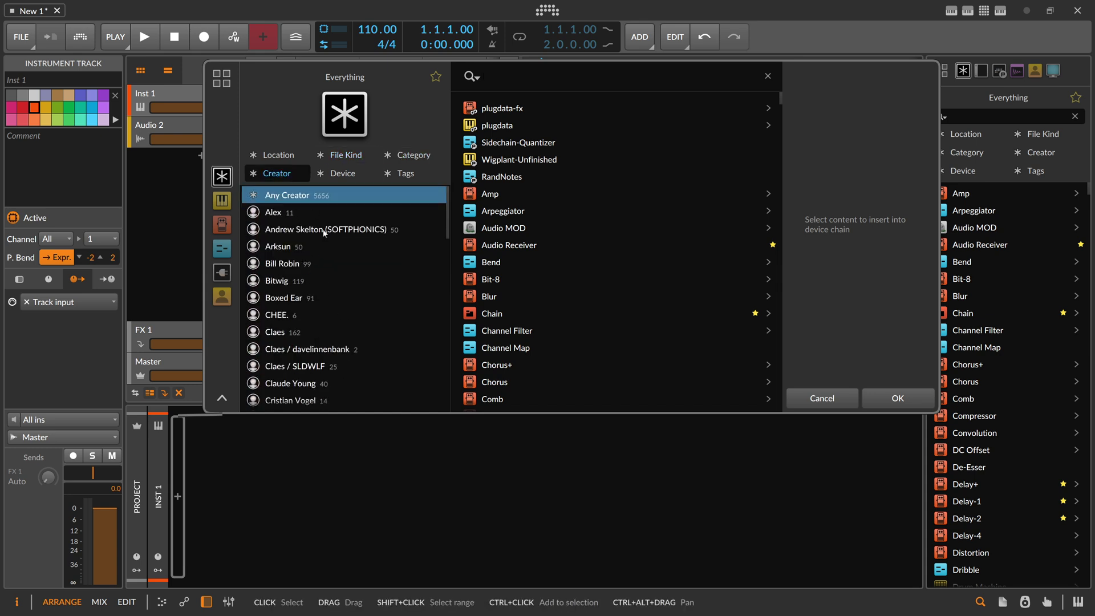
{"action": "scroll", "coordinate": [296, 211], "scroll_direction": "down", "scroll_amount": 7}
{"action": "scroll", "coordinate": [297, 215], "scroll_direction": "down", "scroll_amount": 4}
{"action": "scroll", "coordinate": [282, 240], "scroll_direction": "up", "scroll_amount": 2}
{"action": "left_click", "coordinate": [275, 300]}
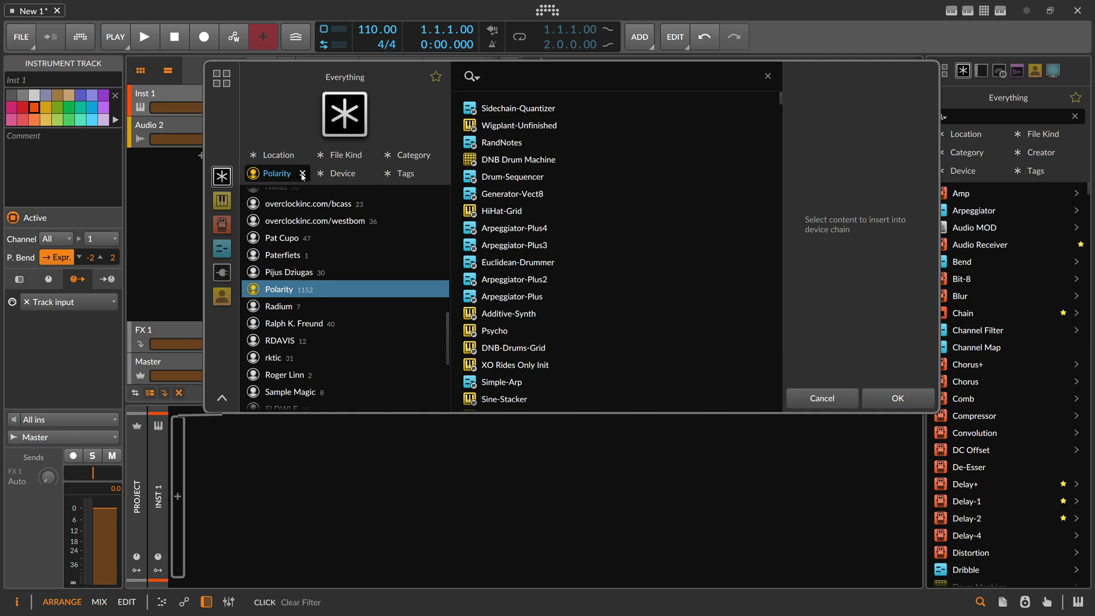
Clear the creator filter, browse the Device categories and Tags lists, then close Tags.
{"action": "left_click", "coordinate": [342, 174]}
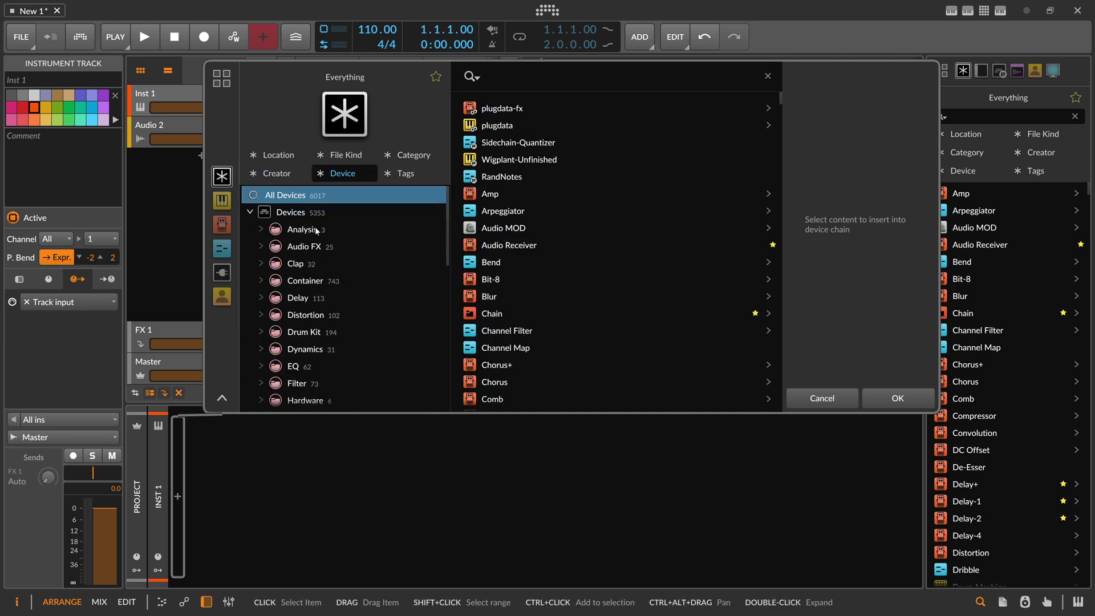
{"action": "left_click", "coordinate": [405, 174]}
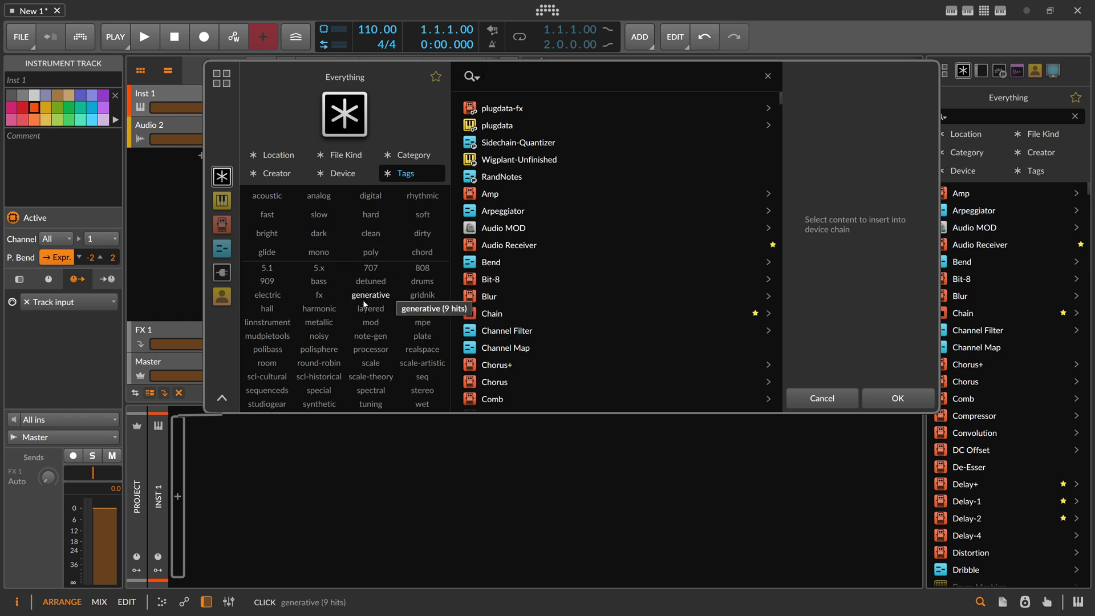
{"action": "left_click", "coordinate": [432, 173]}
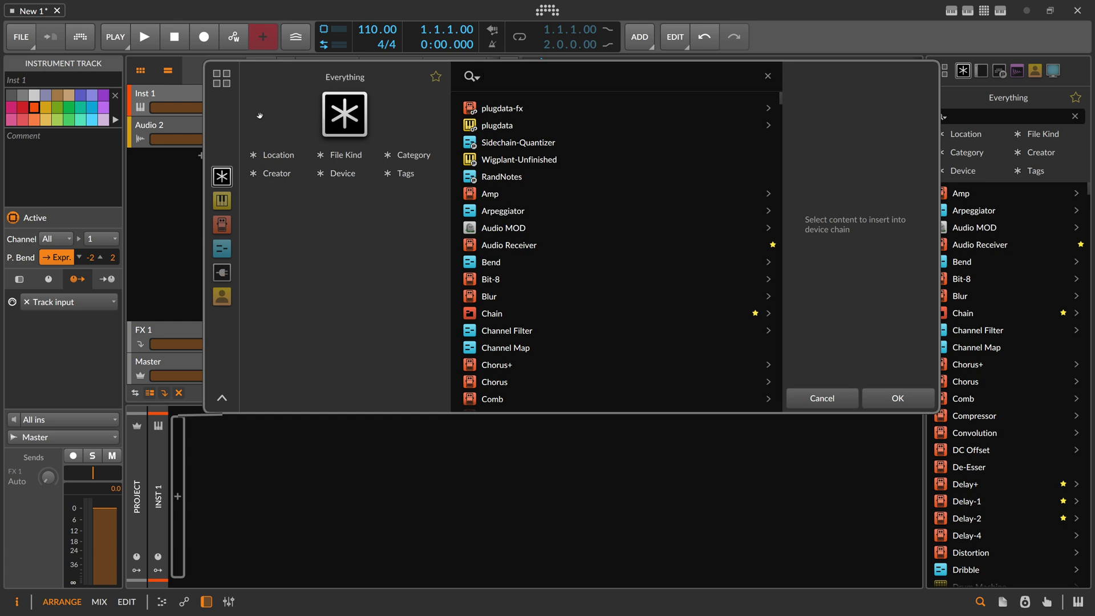
Toggle the browser size, inspect Browser Settings and file kinds, then close it empty.
{"action": "left_click", "coordinate": [222, 398]}
{"action": "left_click", "coordinate": [222, 398]}
{"action": "right_click", "coordinate": [284, 97]}
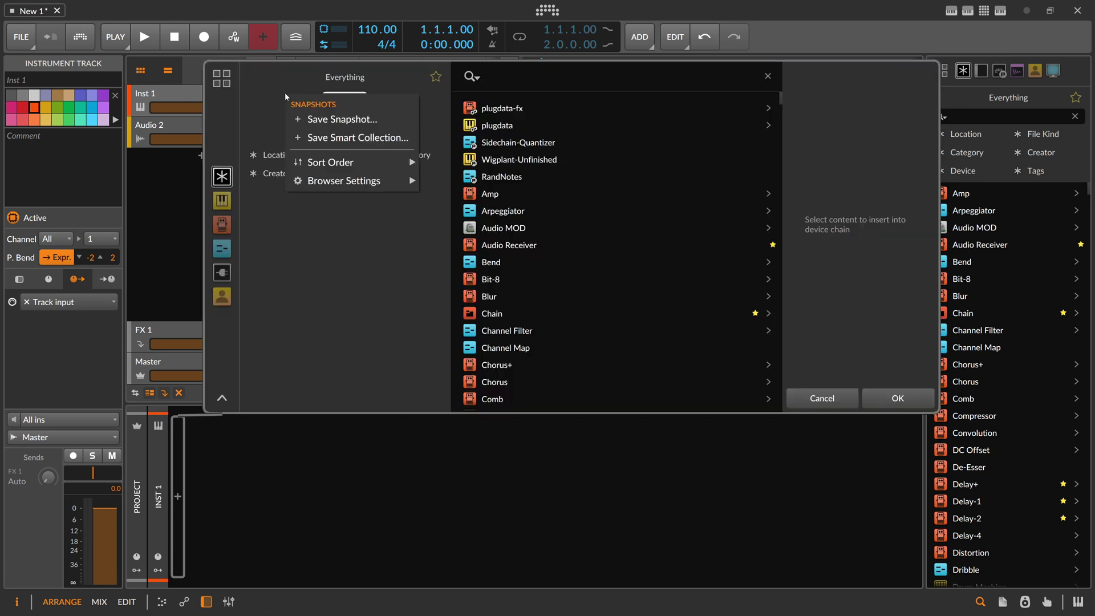
{"action": "mouse_move", "coordinate": [331, 183]}
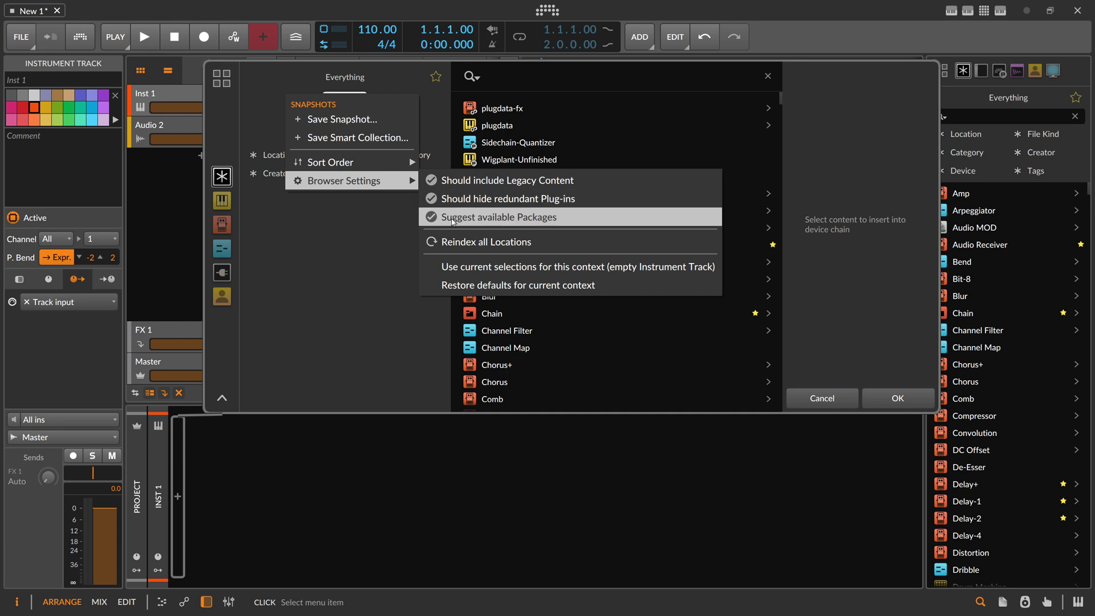
{"action": "left_click", "coordinate": [356, 267]}
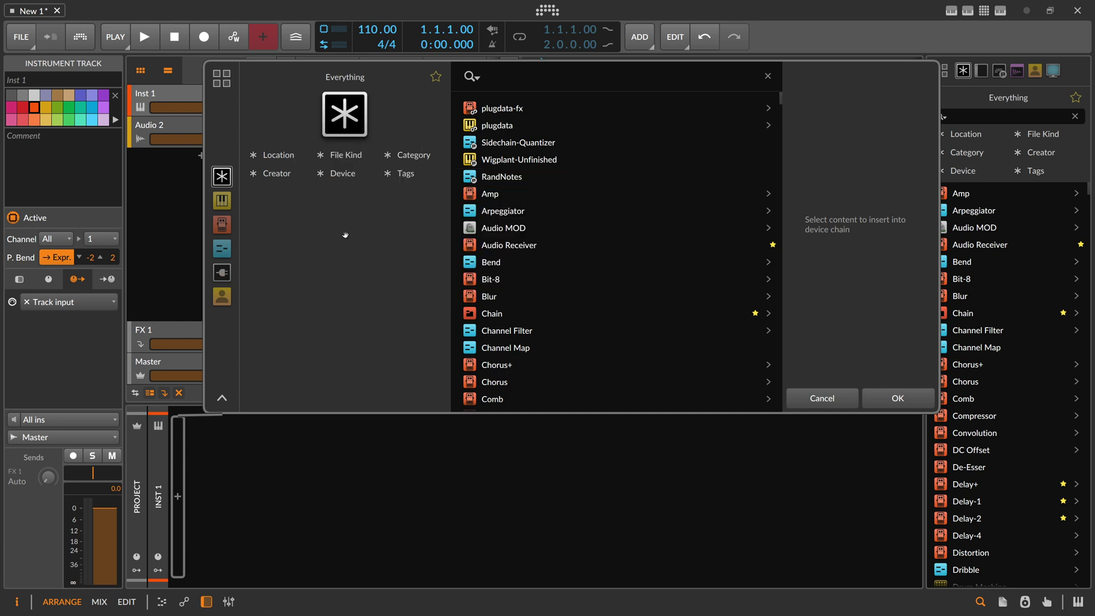
{"action": "left_click", "coordinate": [345, 155]}
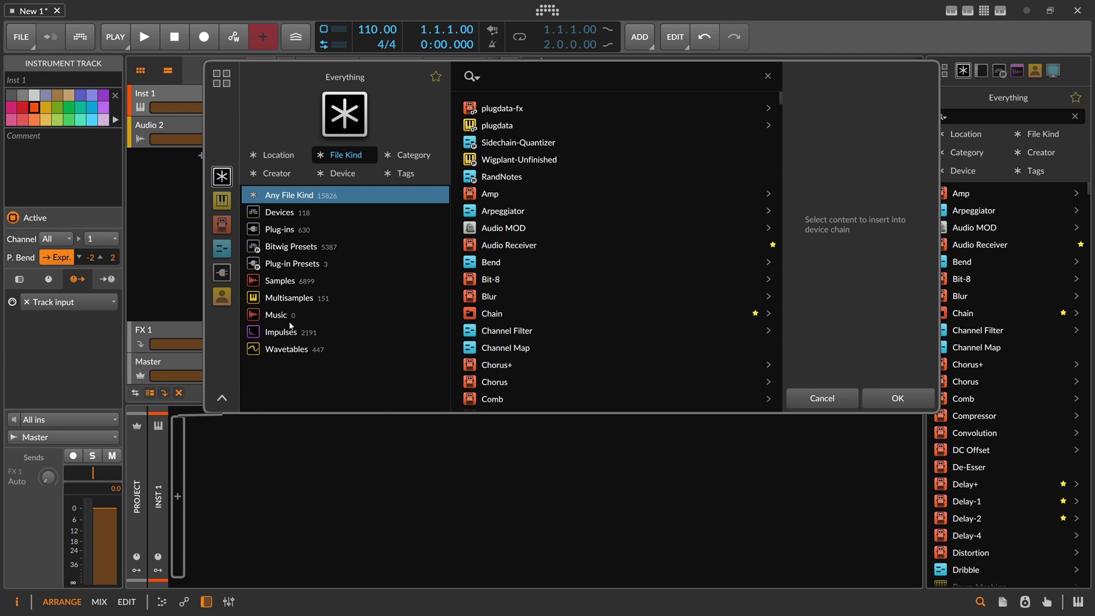
{"action": "key", "text": "Escape"}
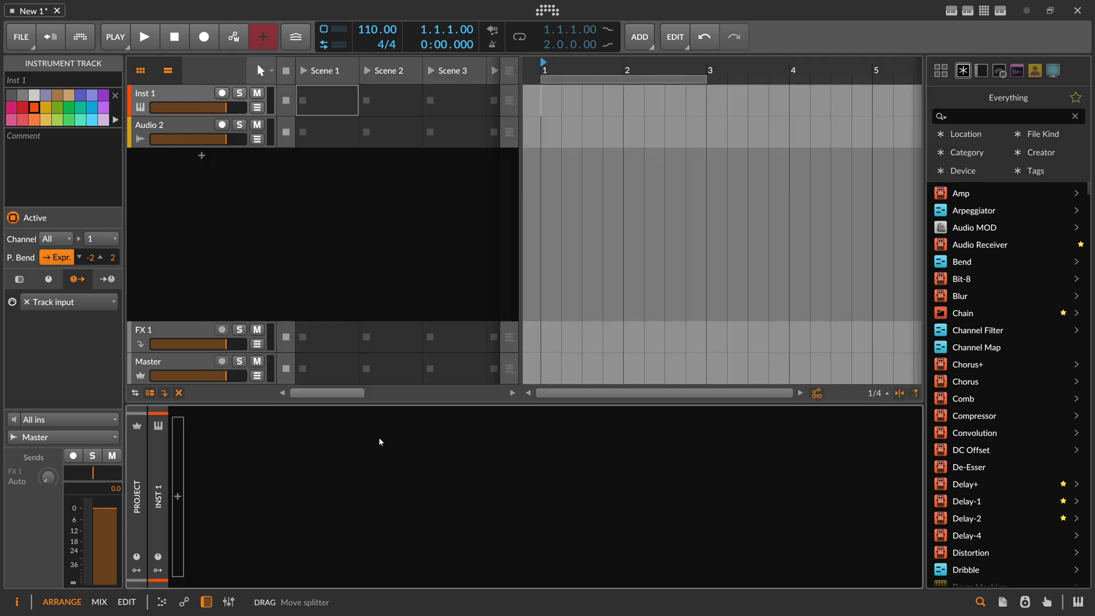
Insert the Polymer synth into the instrument track's device chain by searching 'polymer'.
{"action": "double_click", "coordinate": [181, 496]}
{"action": "type", "text": "polymer"}
{"action": "key", "text": "Down"}
{"action": "key", "text": "Return"}
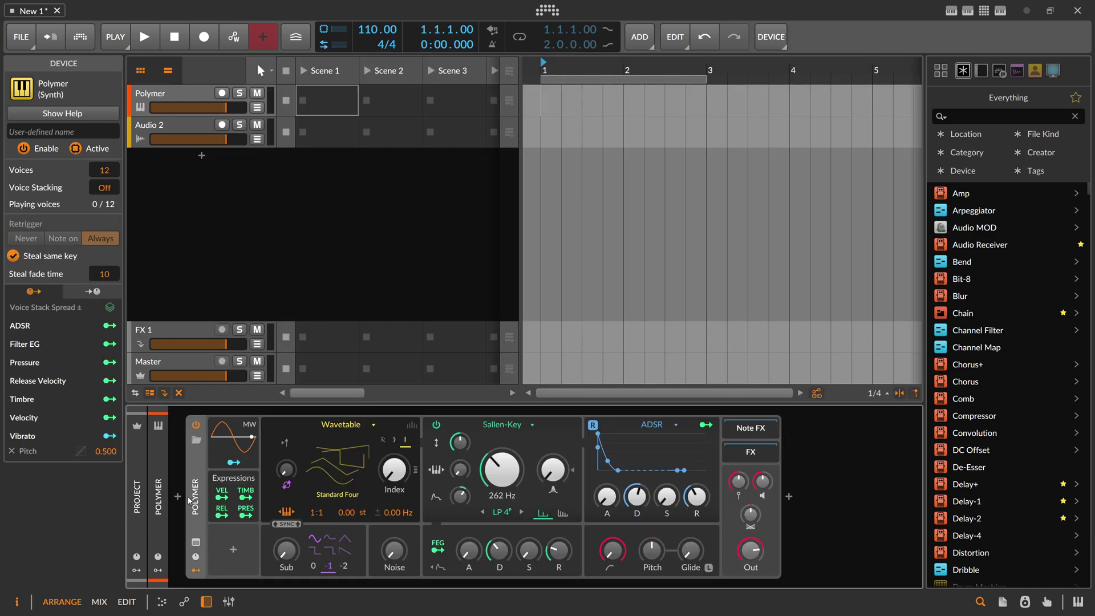
{"action": "right_click", "coordinate": [196, 488]}
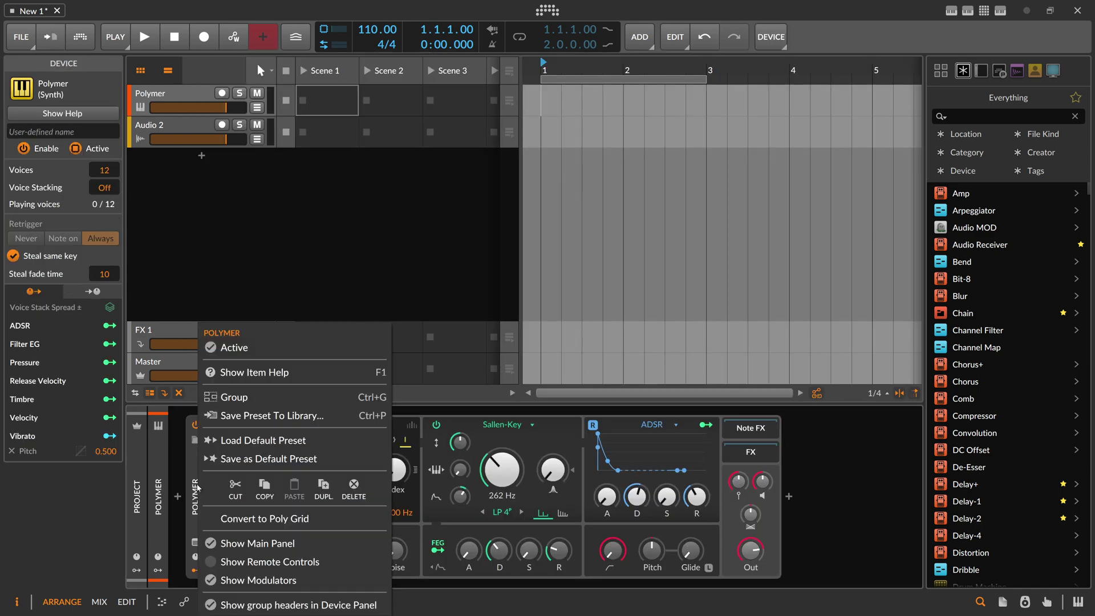
Open Save Preset To Library for Polymer, move the dialog aside, and view the Category list.
{"action": "left_click", "coordinate": [262, 418]}
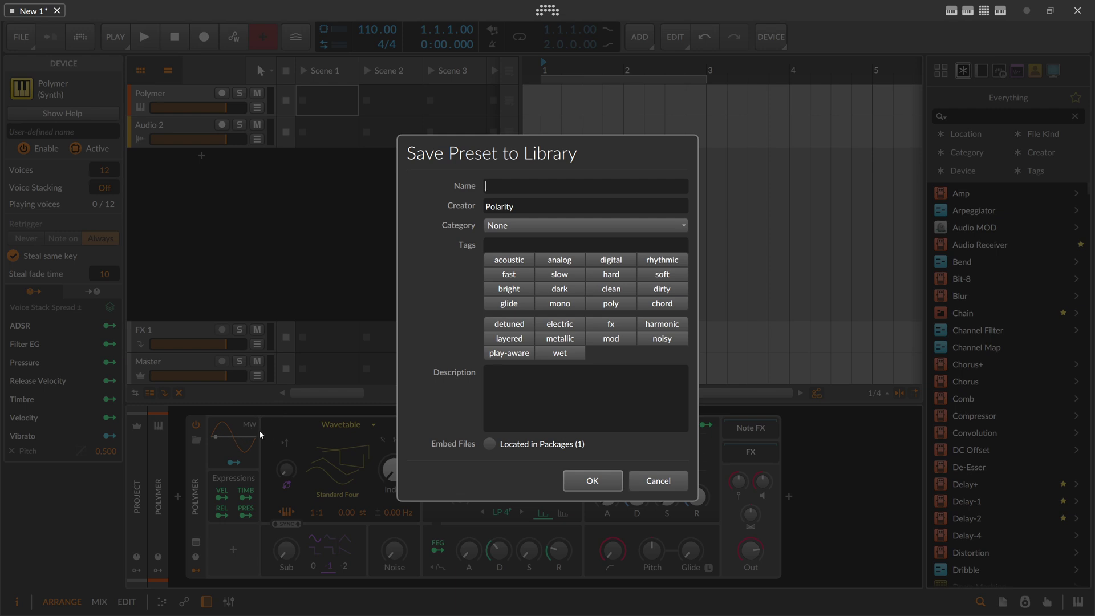
{"action": "left_click_drag", "start_coordinate": [428, 224], "coordinate": [449, 125]}
{"action": "left_click_drag", "start_coordinate": [440, 180], "coordinate": [433, 200]}
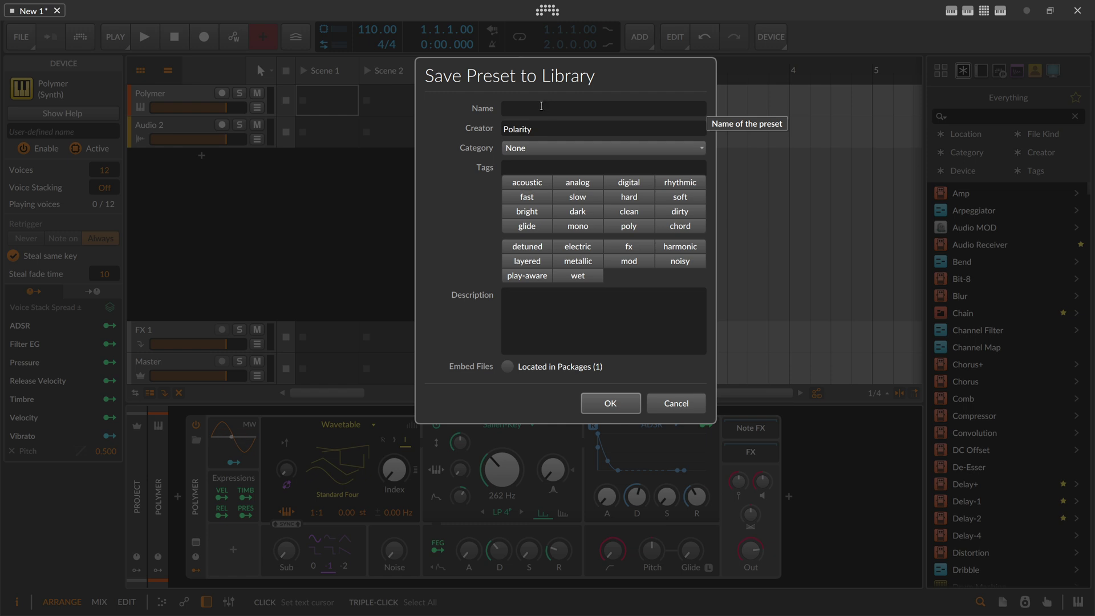
{"action": "left_click", "coordinate": [510, 149]}
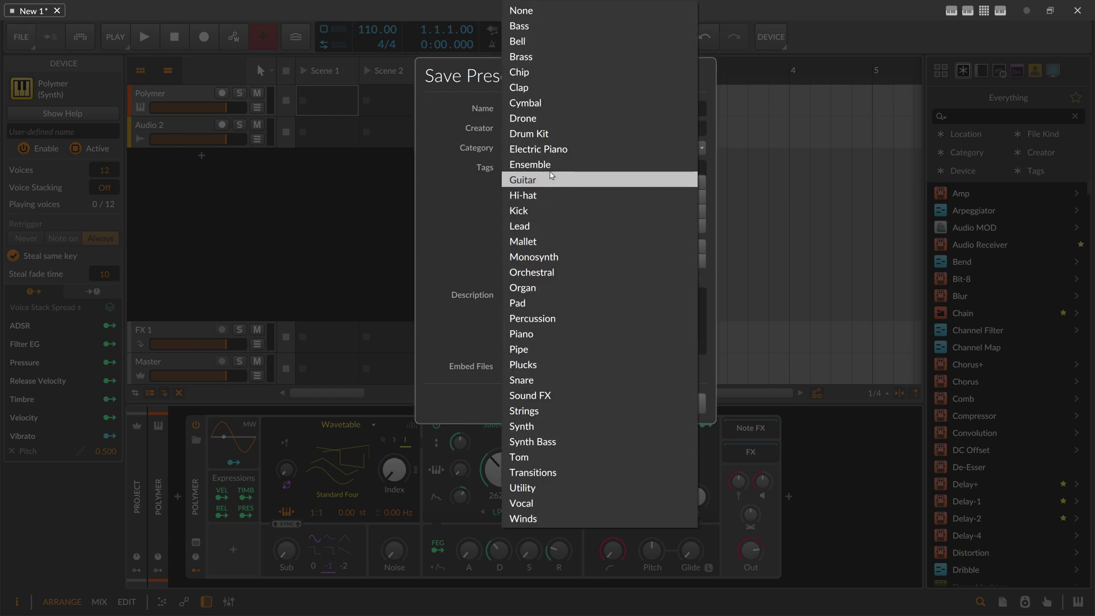
Leave category None and tag the preset acoustic, analog, digital, rhythmic, fast, hard and dark.
{"action": "left_click", "coordinate": [471, 198]}
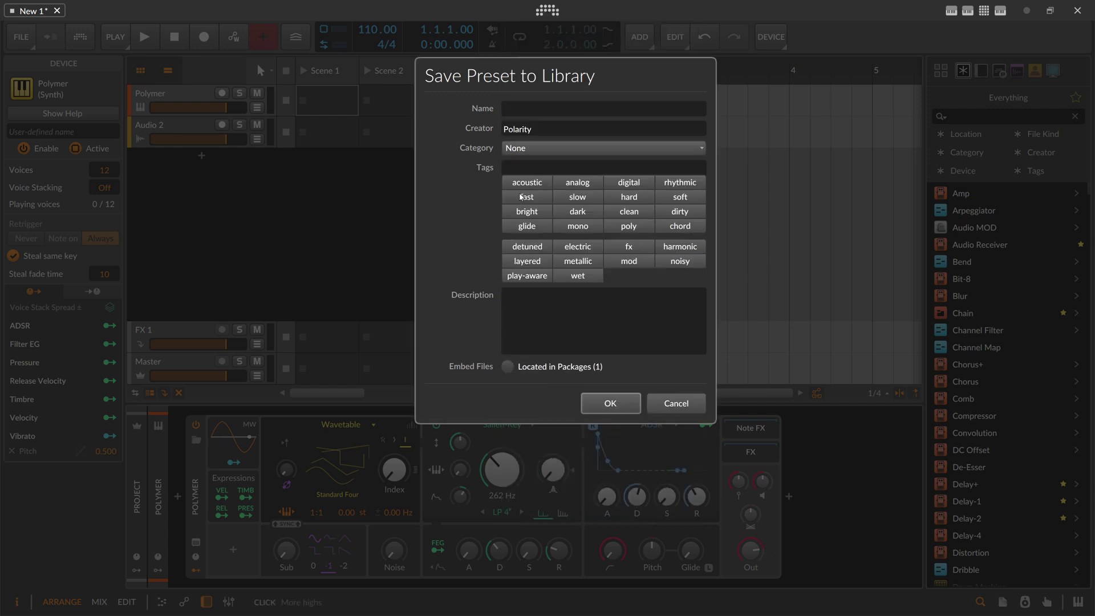
{"action": "left_click", "coordinate": [528, 183]}
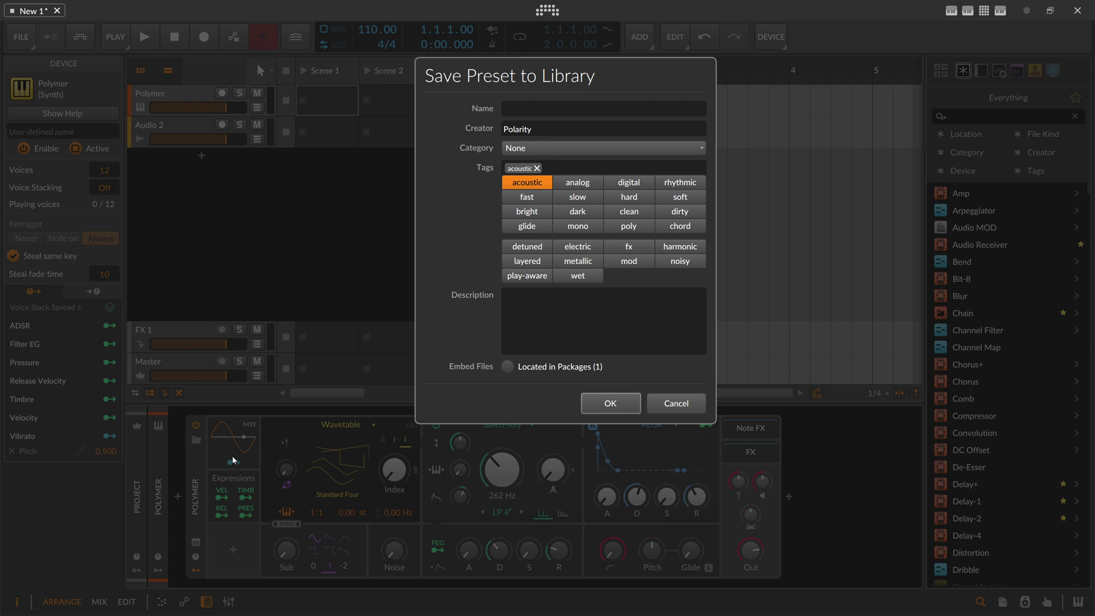
{"action": "left_click", "coordinate": [558, 186]}
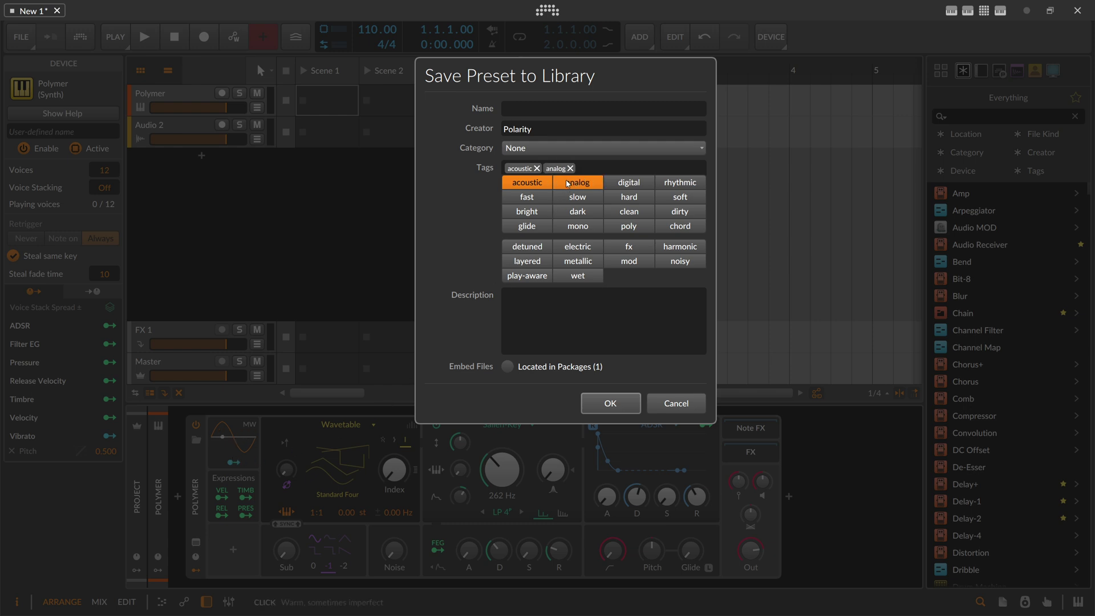
{"action": "left_click", "coordinate": [629, 186]}
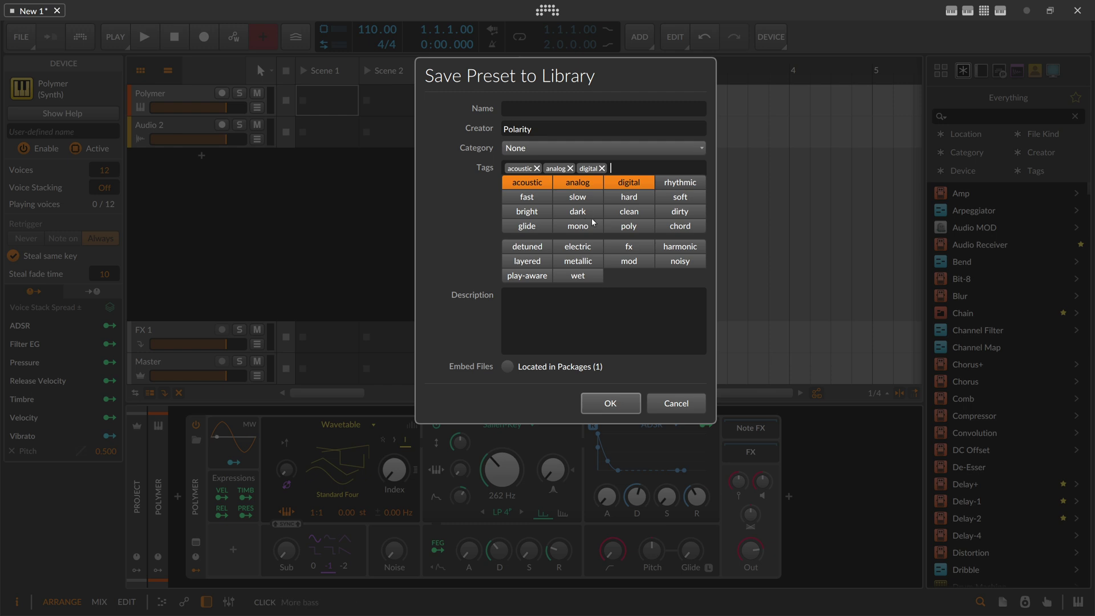
{"action": "left_click", "coordinate": [673, 183]}
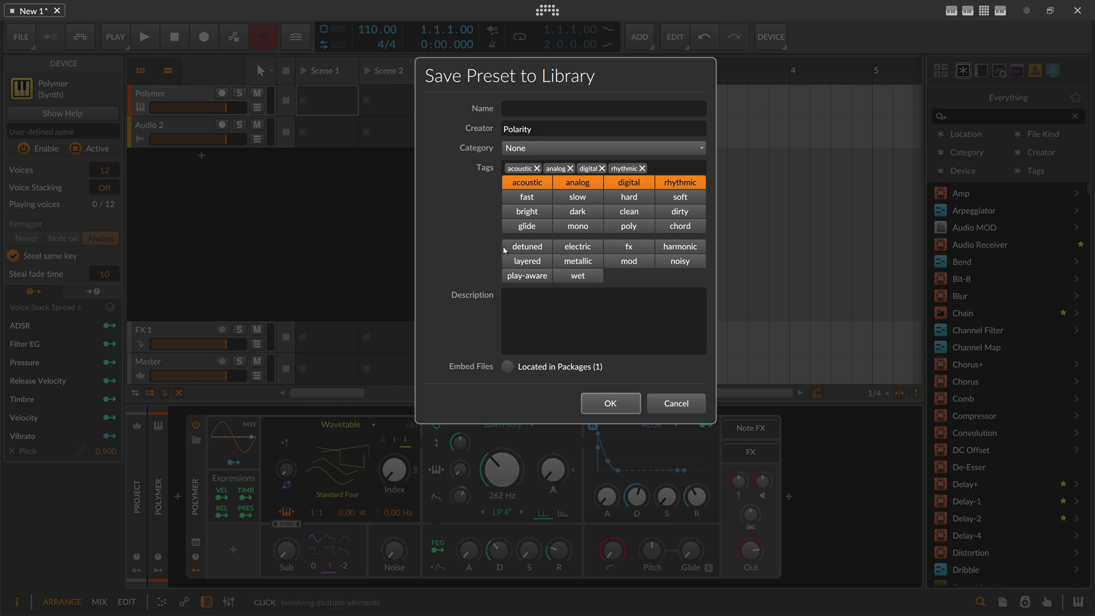
{"action": "left_click", "coordinate": [524, 197]}
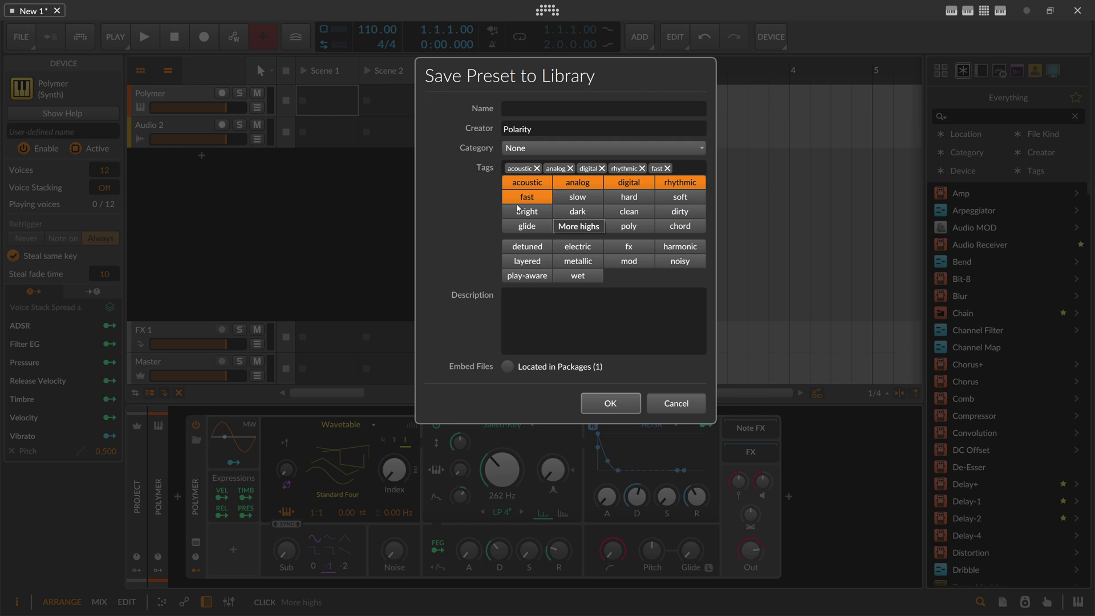
{"action": "left_click", "coordinate": [620, 198]}
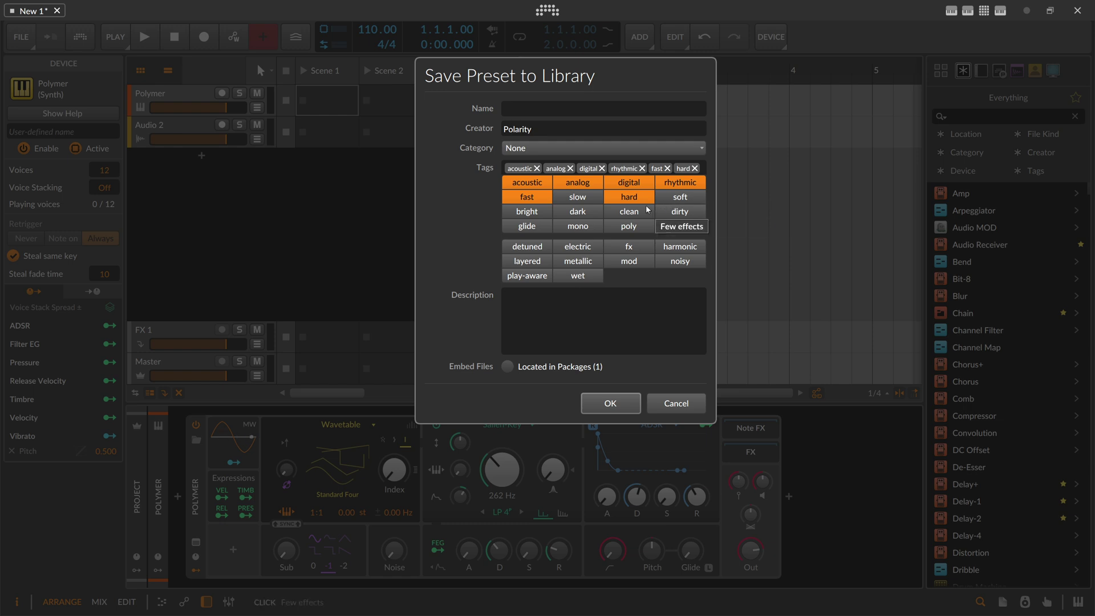
{"action": "left_click", "coordinate": [592, 211]}
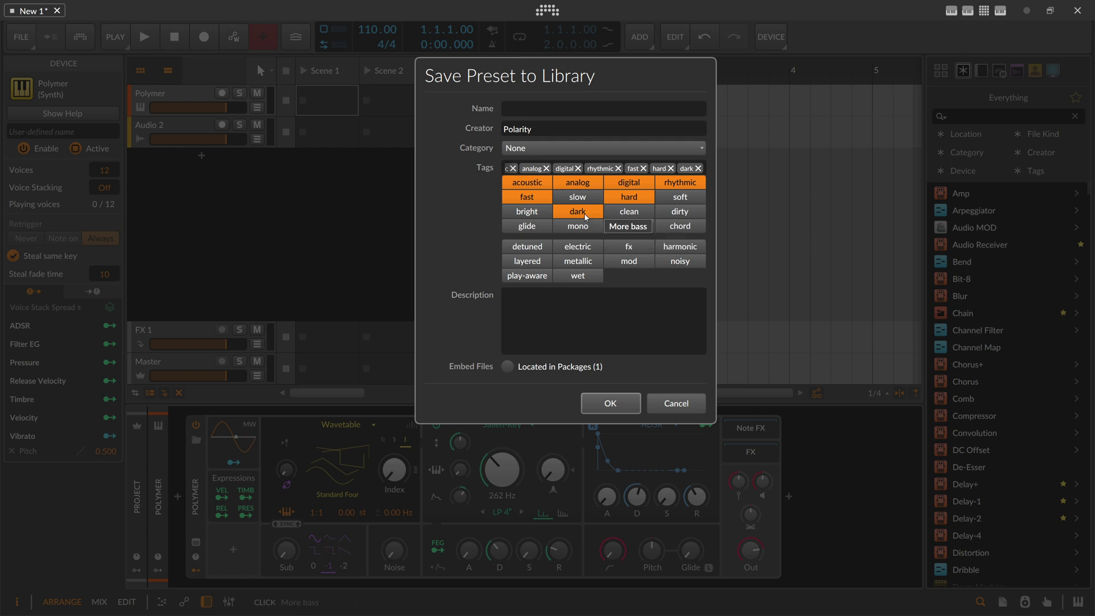
Remove all seven tags again and cancel the Save Preset to Library dialog.
{"action": "left_click", "coordinate": [516, 169]}
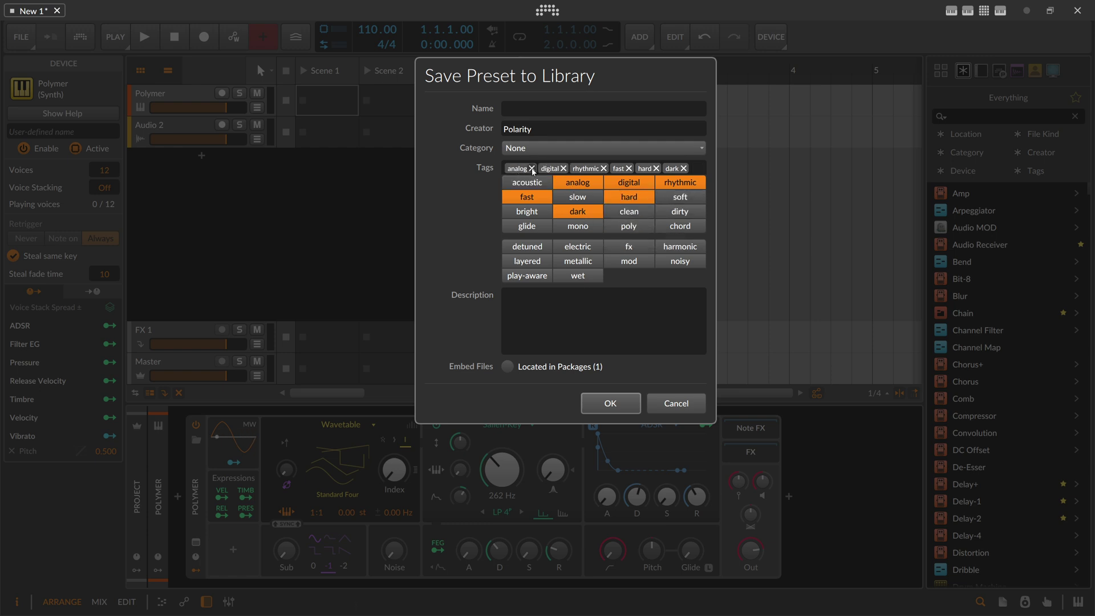
{"action": "left_click", "coordinate": [532, 169]}
{"action": "left_click", "coordinate": [530, 168]}
{"action": "left_click", "coordinate": [538, 169]}
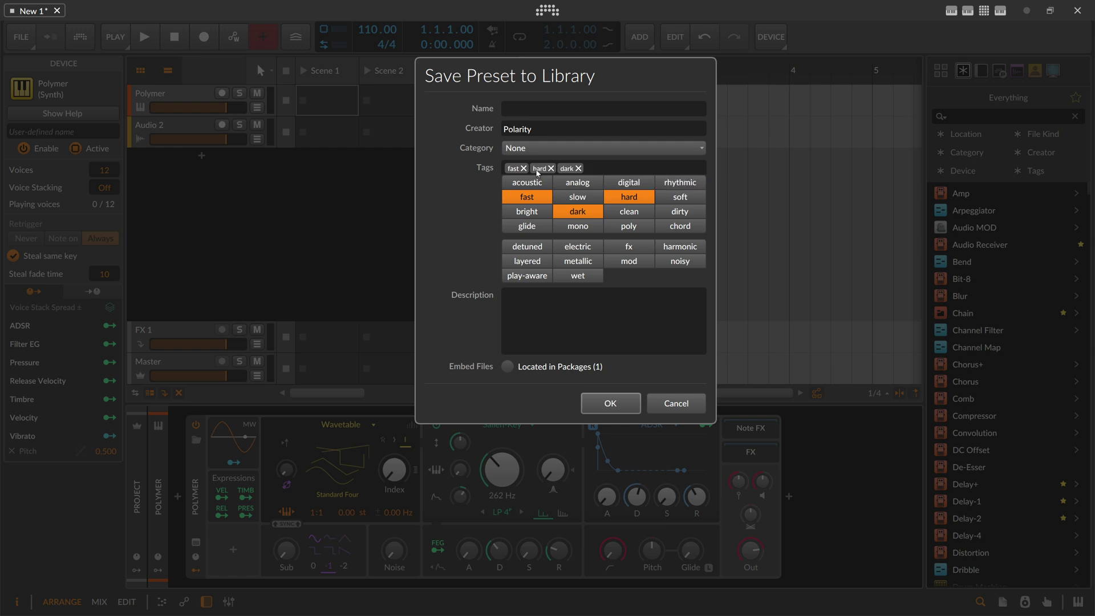
{"action": "left_click", "coordinate": [523, 169]}
{"action": "left_click", "coordinate": [525, 168]}
{"action": "left_click", "coordinate": [524, 169]}
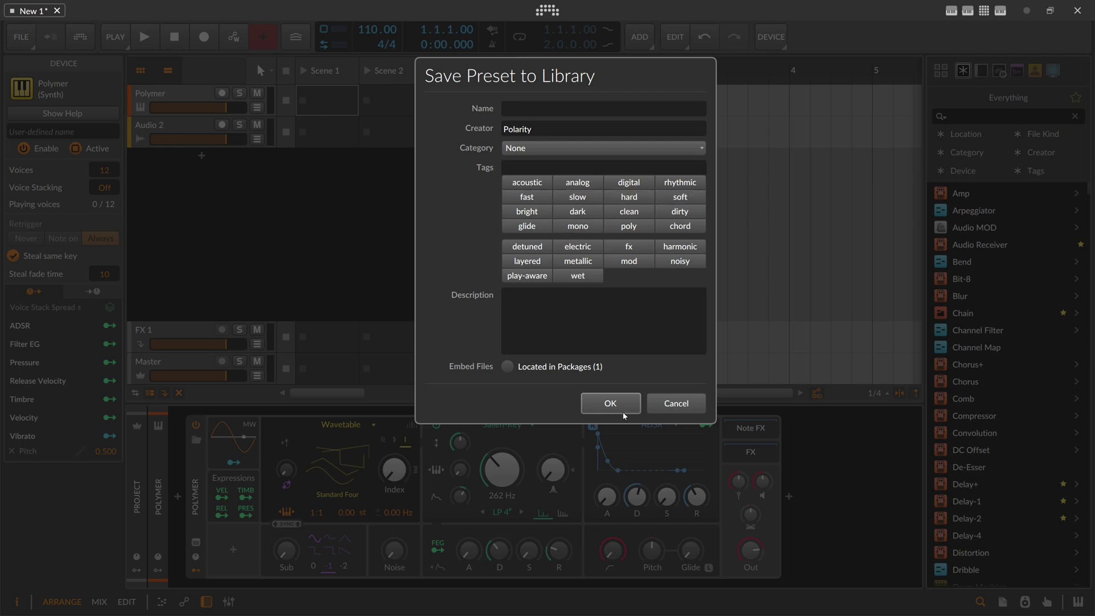
{"action": "left_click", "coordinate": [673, 404]}
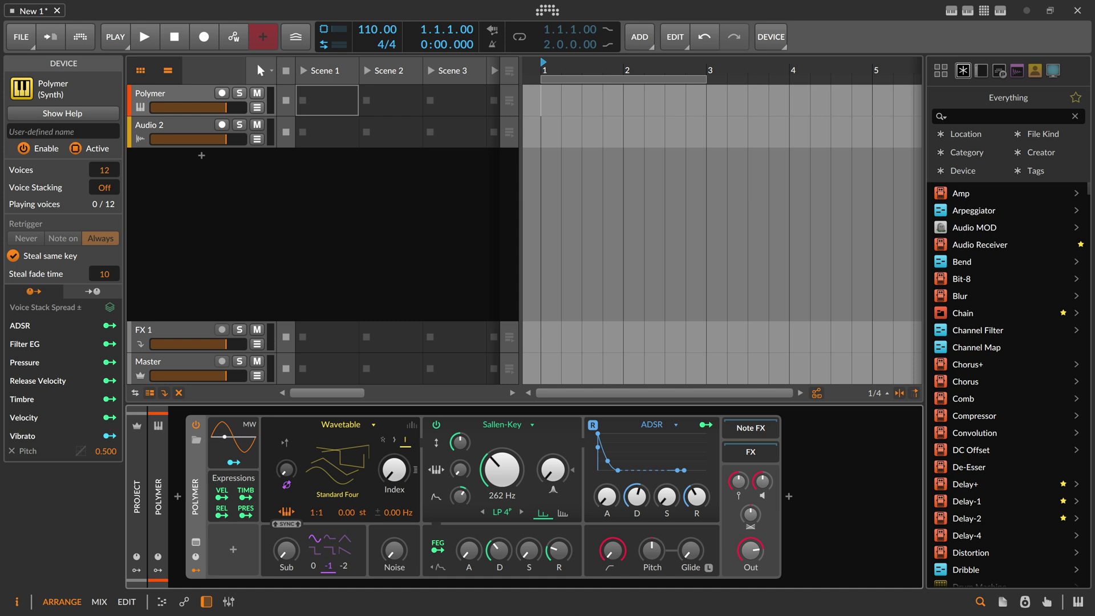
Switch to Sononym and filter the library to the Claps category (4760 samples).
{"action": "key", "text": "alt+Tab"}
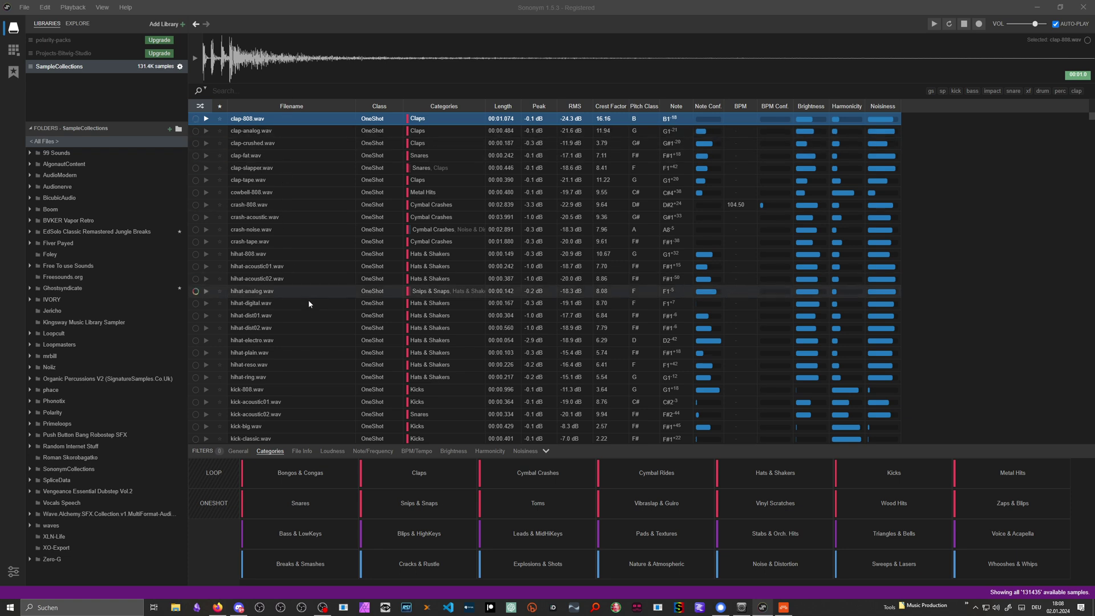
{"action": "left_click", "coordinate": [420, 479]}
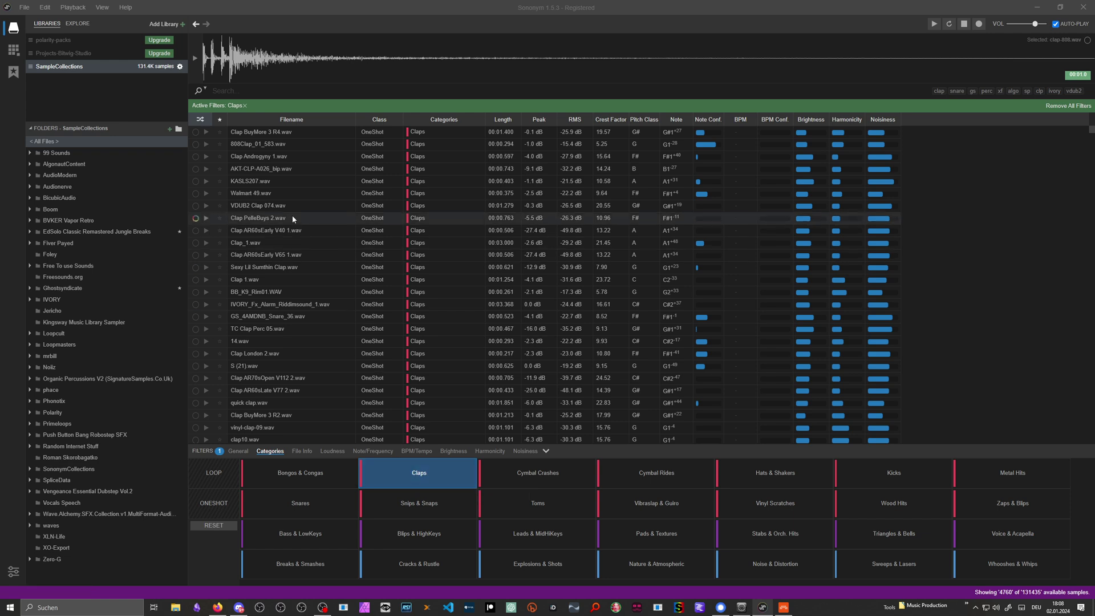
Preview the Walmart 49.wav clap sample.
{"action": "left_click", "coordinate": [260, 199]}
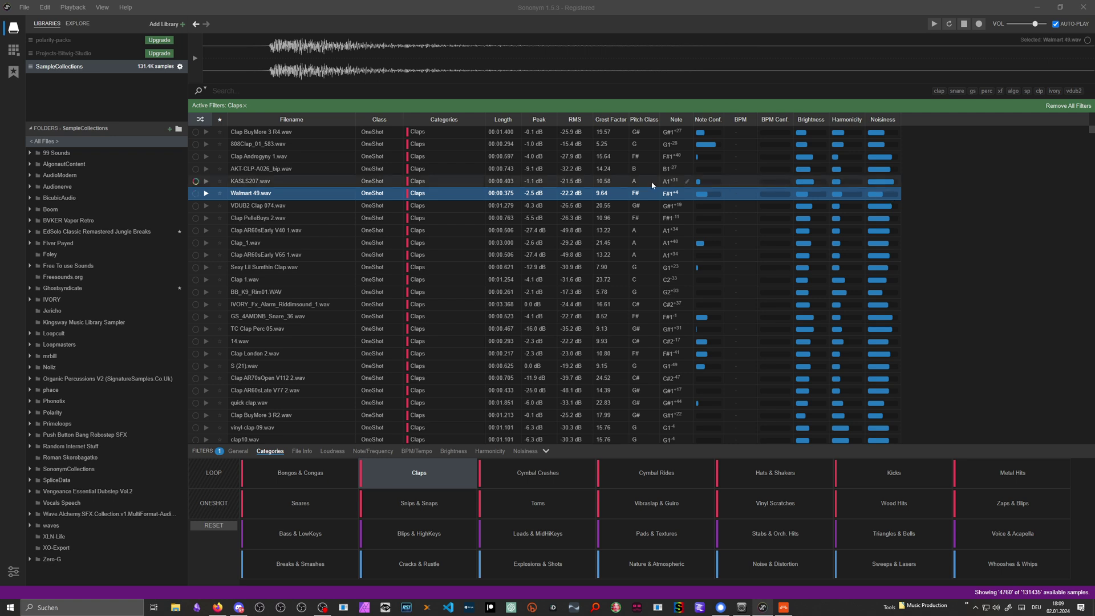
Alternate playback between Walmart 49.wav and KASLS207.wav, ending on KASLS207.wav.
{"action": "left_click", "coordinate": [268, 195]}
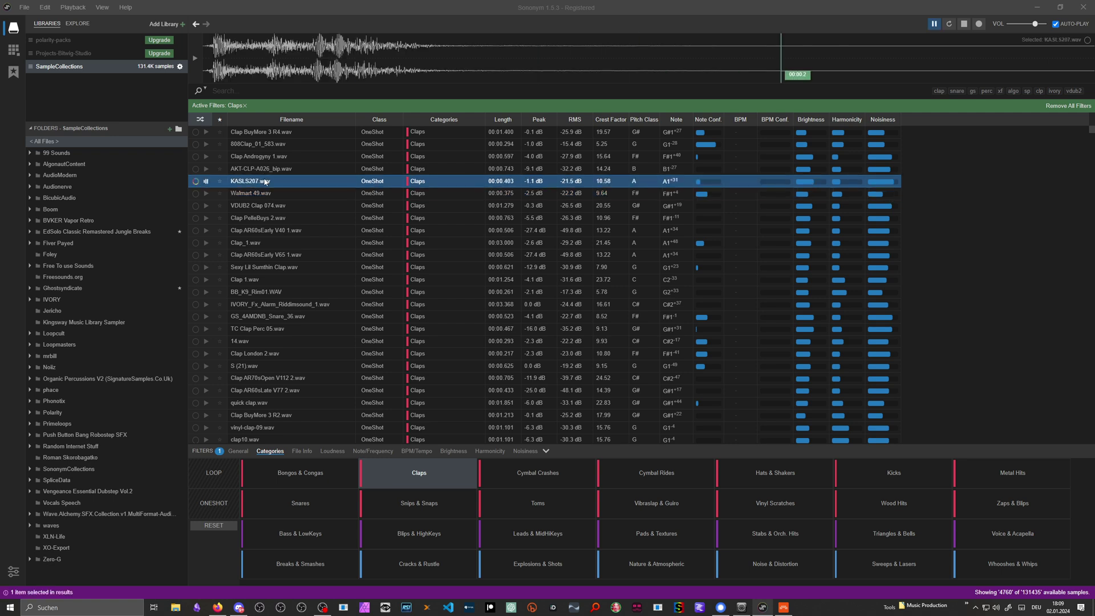
{"action": "left_click", "coordinate": [267, 195]}
{"action": "left_click", "coordinate": [268, 183]}
{"action": "left_click", "coordinate": [268, 194]}
{"action": "left_click", "coordinate": [269, 184]}
{"action": "mouse_move", "coordinate": [885, 186]}
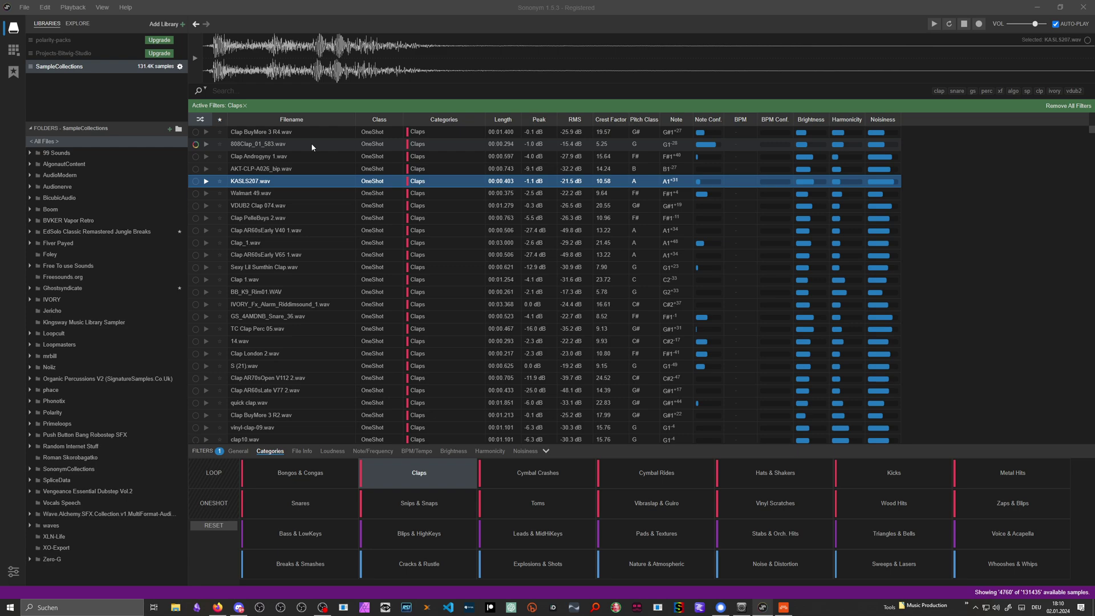
Search Inst 3's browser for 'pad c 172bpm', then clear the empty search to show all 15826 items.
{"action": "left_click", "coordinate": [784, 607]}
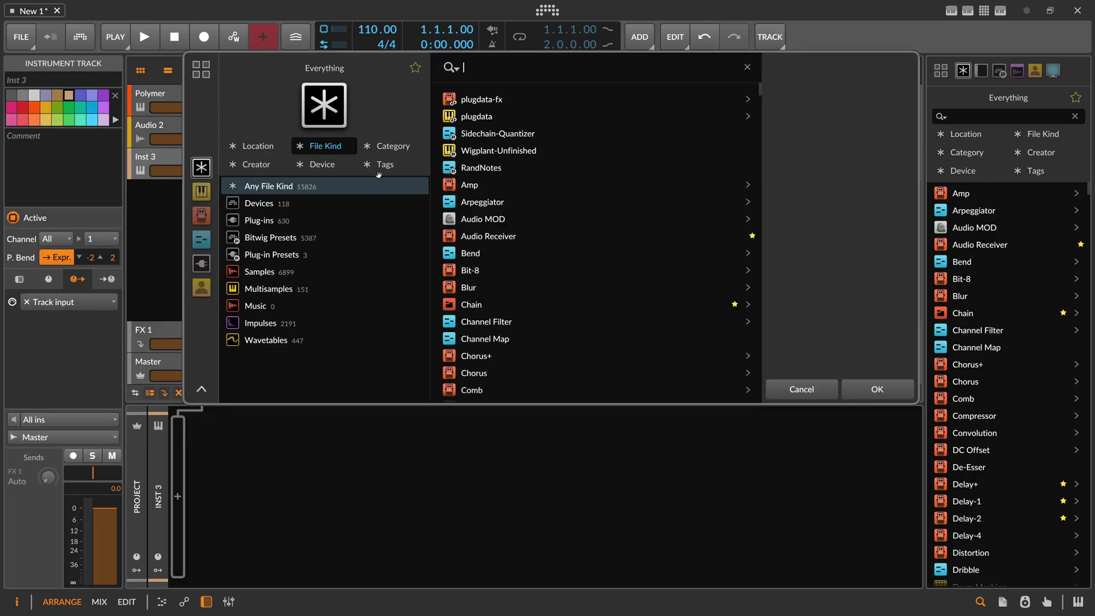
{"action": "type", "text": "pad c"}
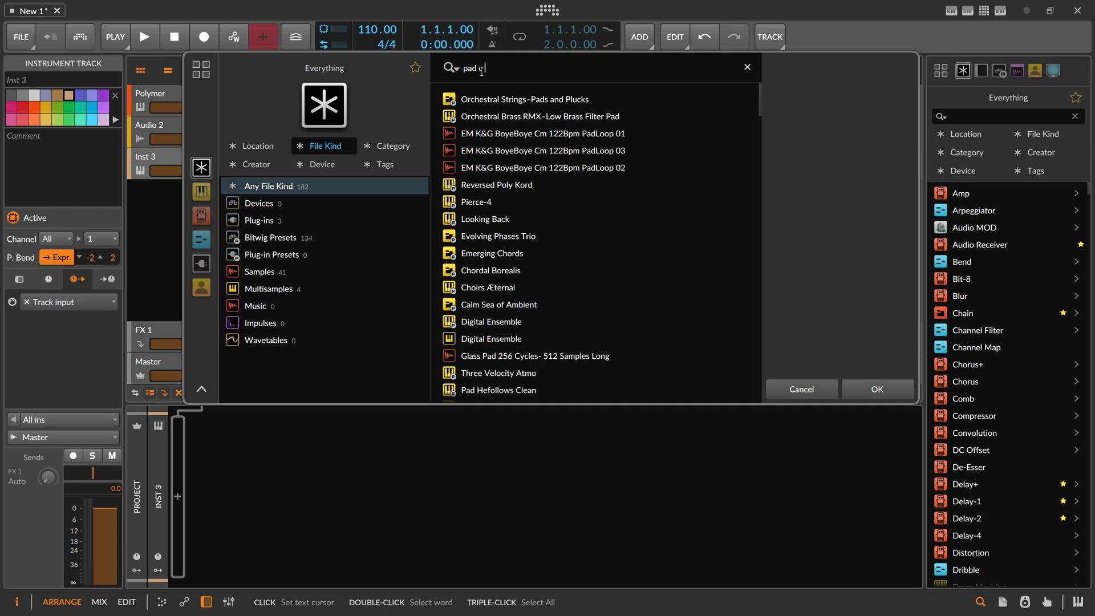
{"action": "type", "text": " 172bpm"}
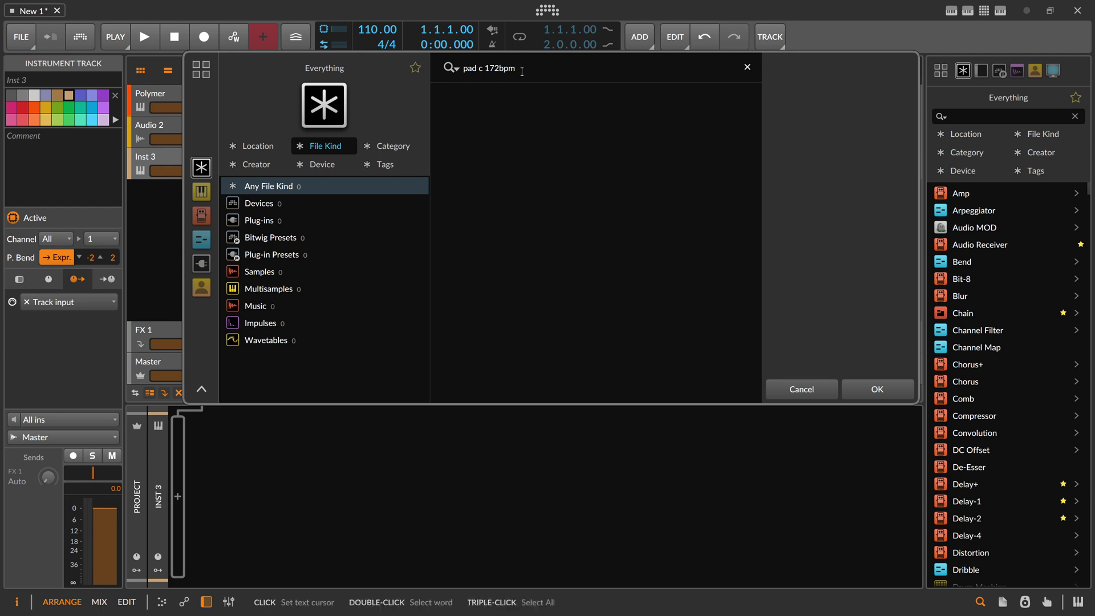
{"action": "triple_click", "coordinate": [489, 67]}
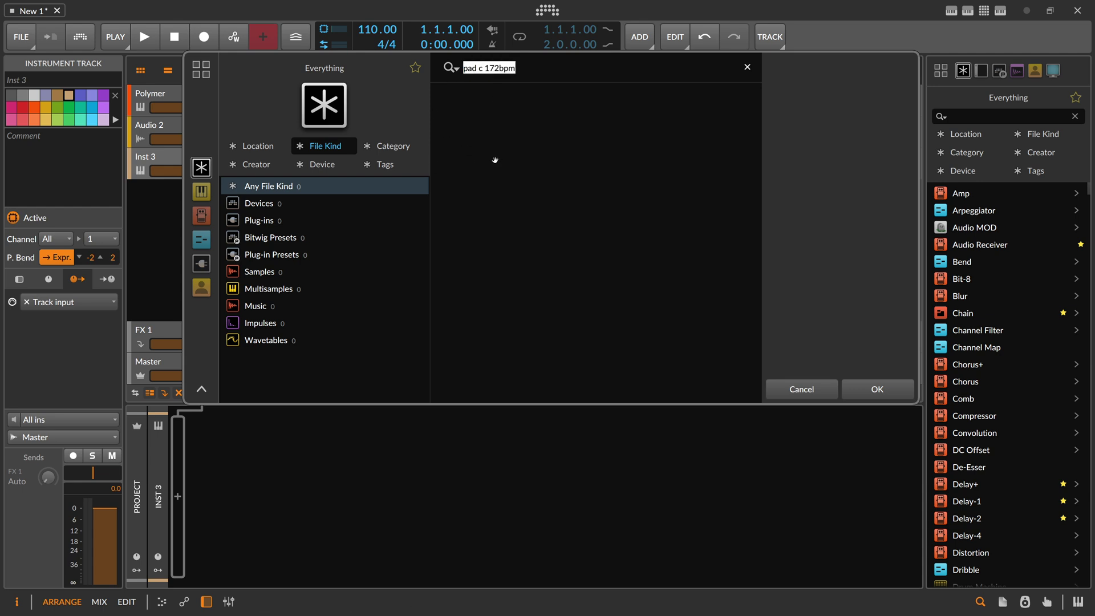
{"action": "key", "text": "BackSpace"}
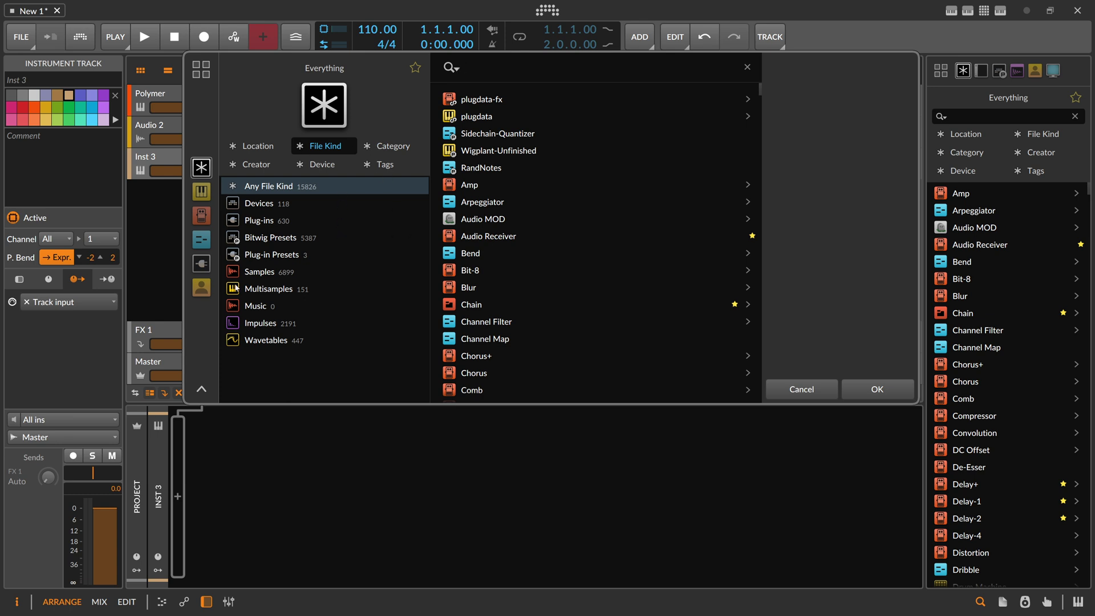
Browse the content through the Creator, Location, File Kind and Device filter lists.
{"action": "left_click", "coordinate": [269, 167]}
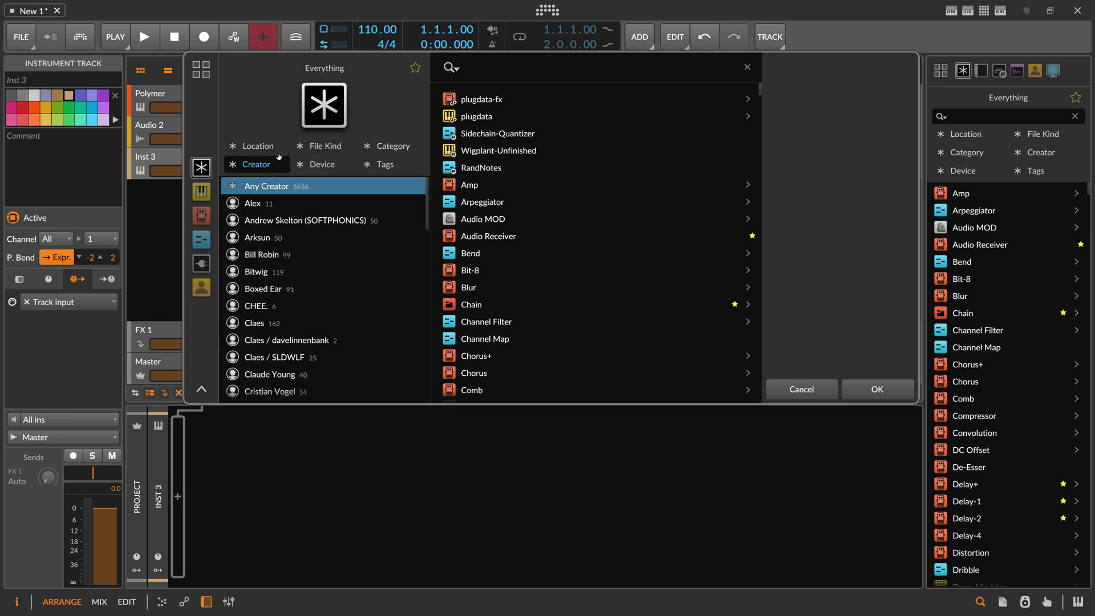
{"action": "left_click", "coordinate": [276, 153]}
{"action": "left_click", "coordinate": [229, 255]}
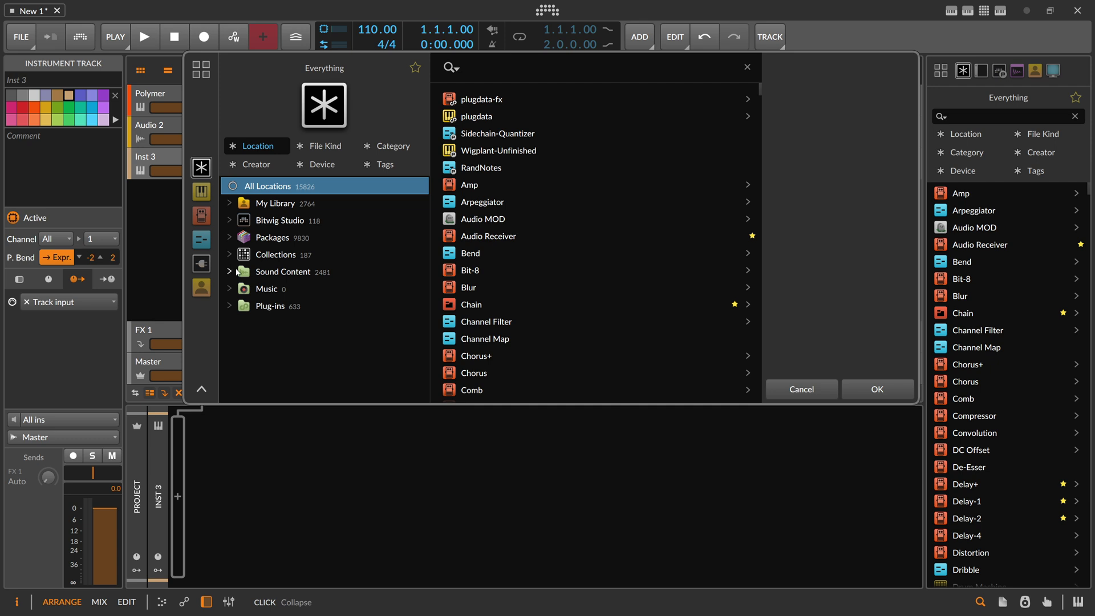
{"action": "left_click", "coordinate": [324, 151]}
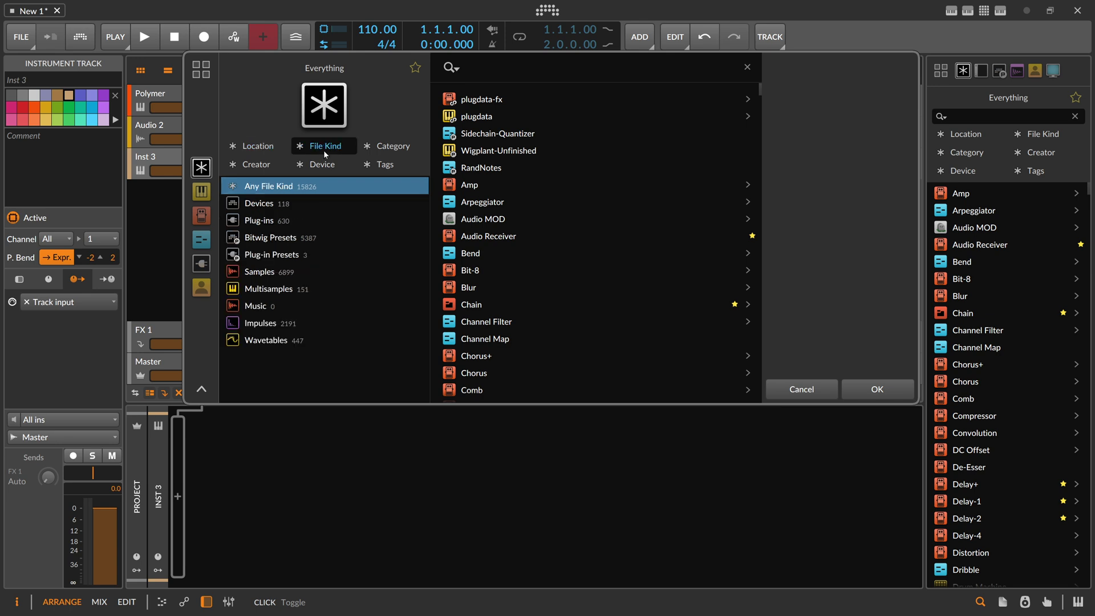
{"action": "left_click", "coordinate": [322, 163]}
Filter results to creators Alex and Polarity and Container devices, then remove both filter chips.
{"action": "left_click", "coordinate": [257, 164]}
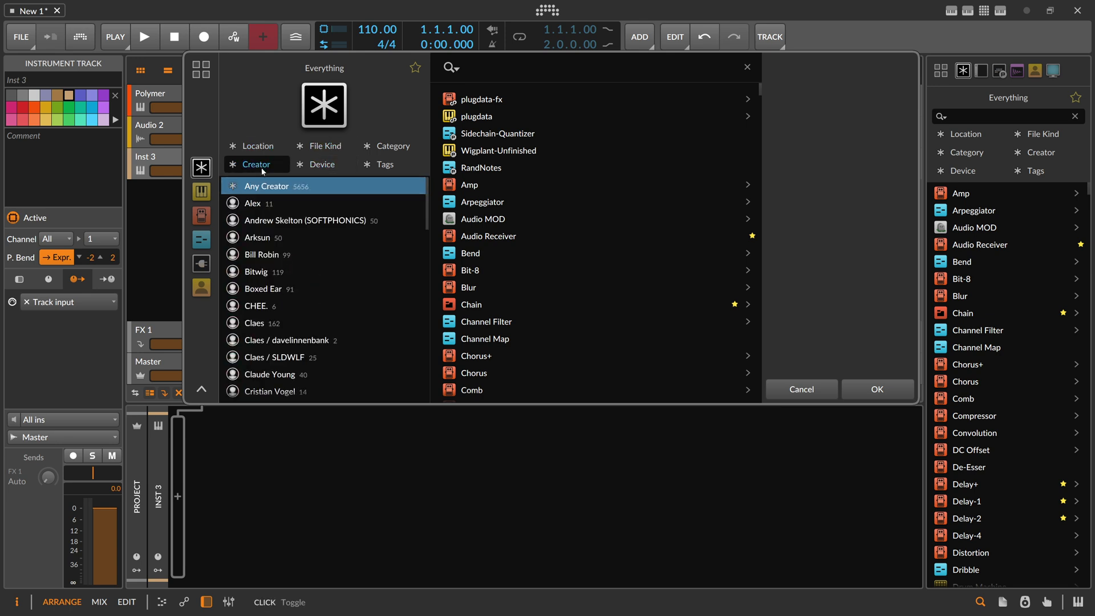
{"action": "left_click", "coordinate": [261, 204]}
{"action": "scroll", "coordinate": [285, 277], "scroll_direction": "down", "scroll_amount": 4}
{"action": "scroll", "coordinate": [286, 280], "scroll_direction": "down", "scroll_amount": 6}
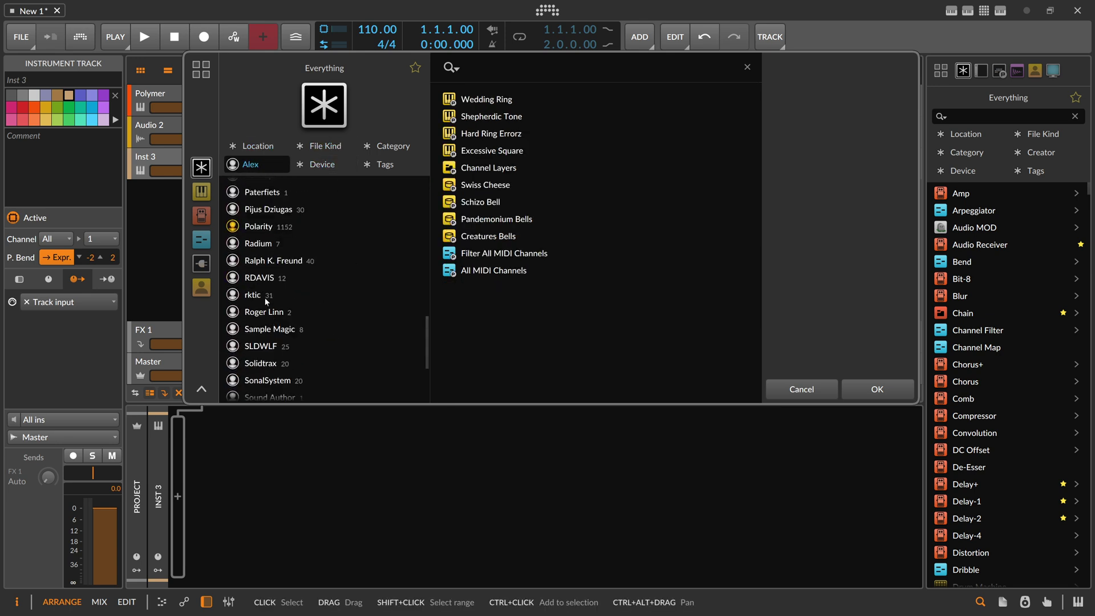
{"action": "left_click", "coordinate": [257, 227]}
{"action": "left_click", "coordinate": [322, 164]}
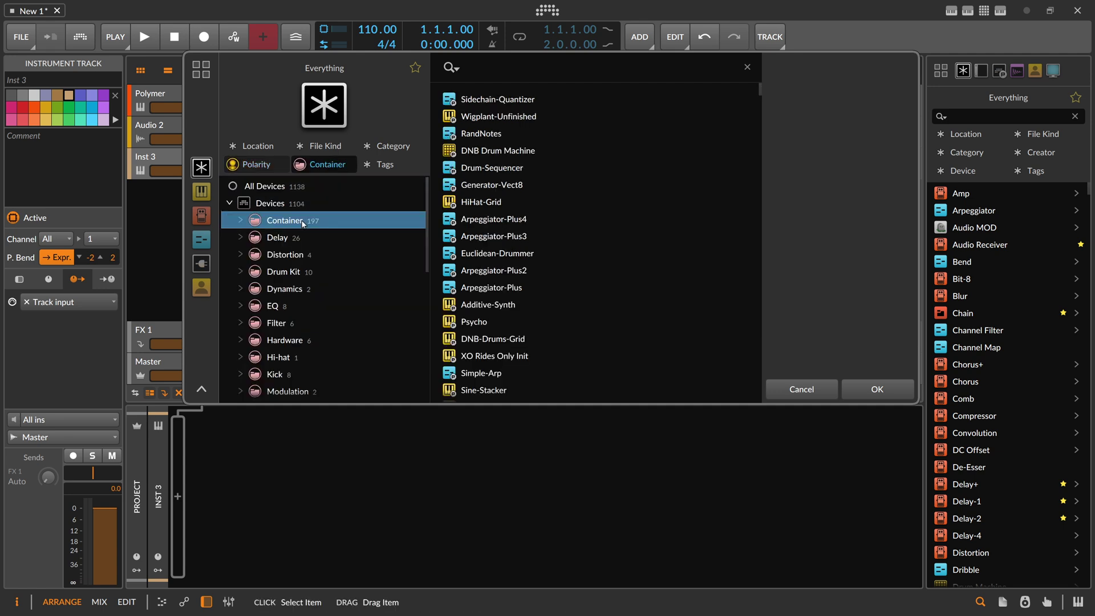
{"action": "left_click", "coordinate": [353, 220]}
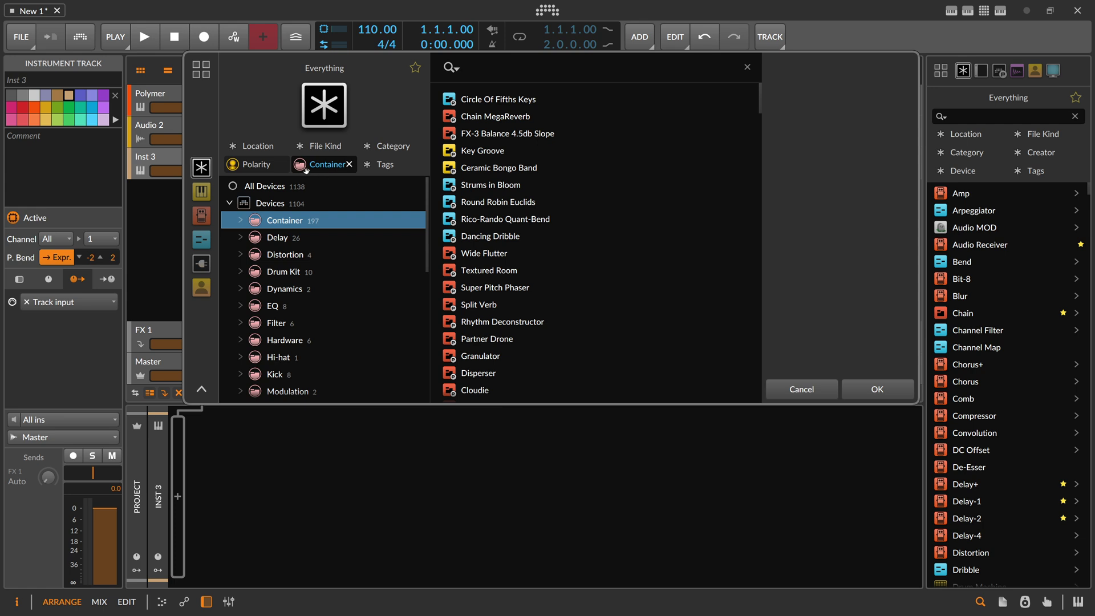
{"action": "left_click", "coordinate": [285, 165]}
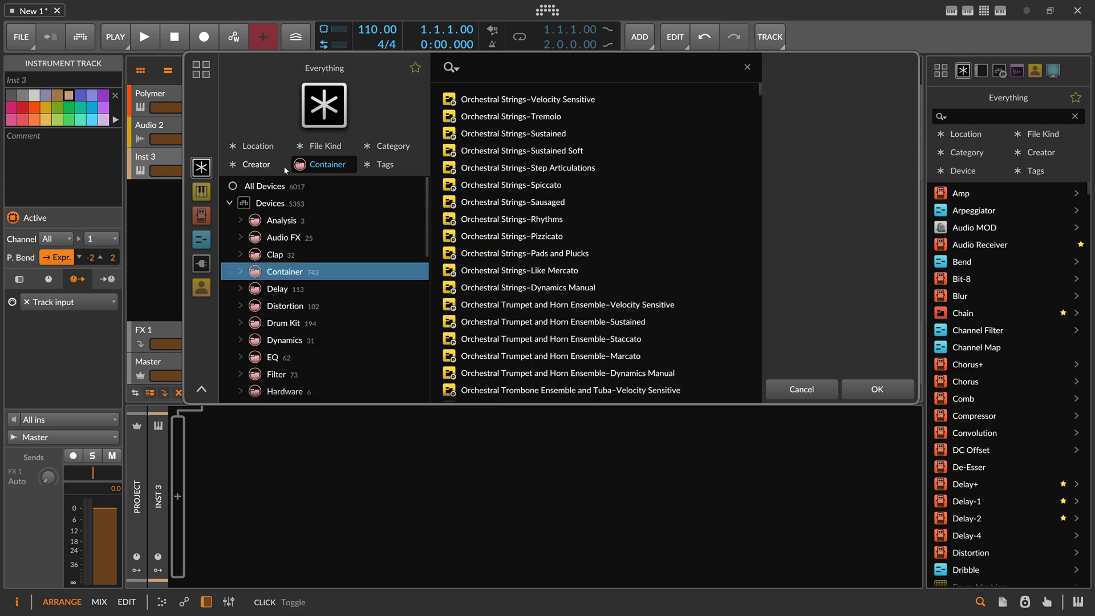
{"action": "left_click", "coordinate": [349, 165]}
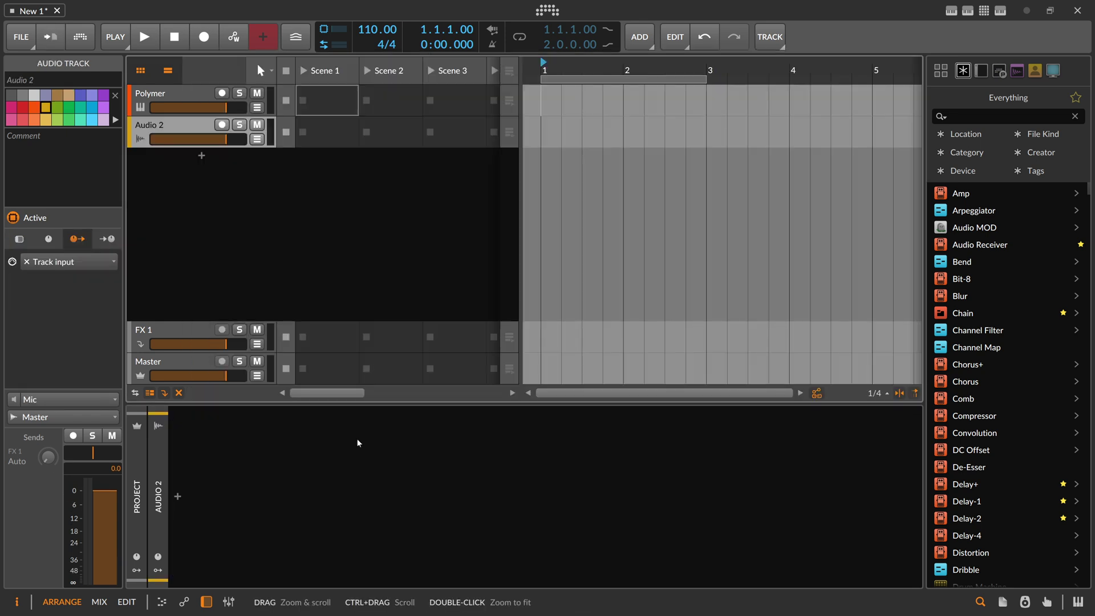
Cancel the Inst 3 browser and open the Audio FX browser for the Audio 2 track.
{"action": "key", "text": "Escape"}
{"action": "left_click", "coordinate": [177, 496]}
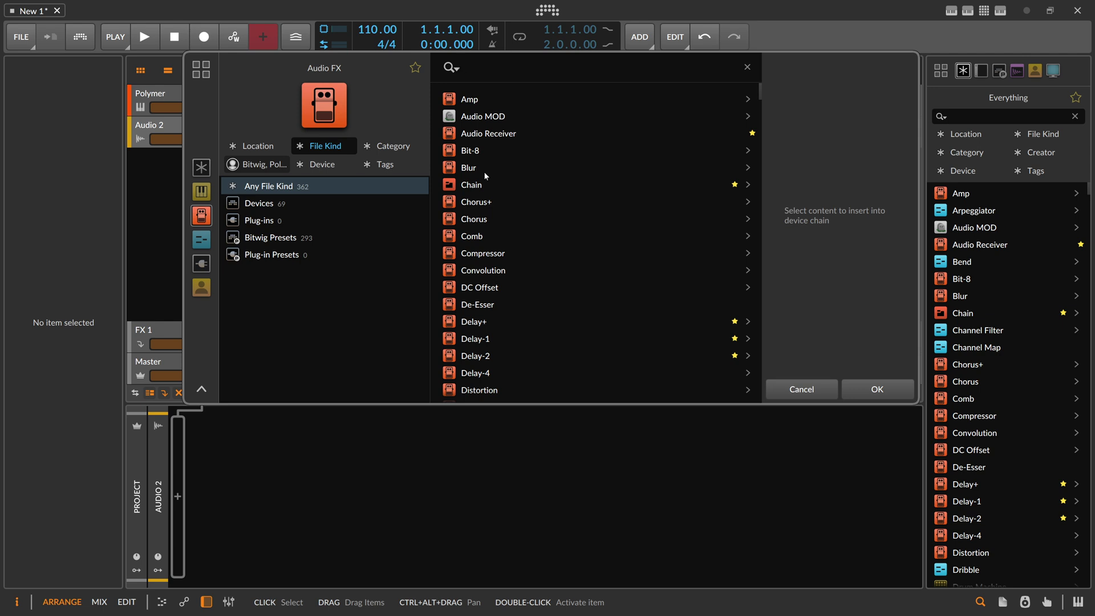
Remove the Creator filter so the Audio FX browser lists all effects.
{"action": "left_click", "coordinate": [280, 164]}
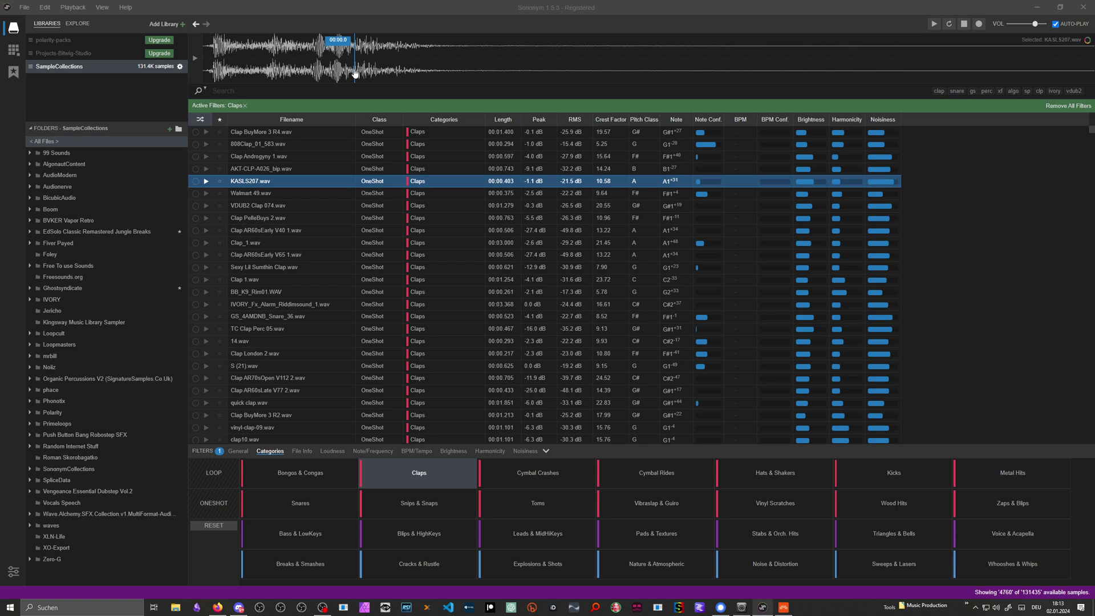
Remove the Claps filter from Sononym's Active Filters.
{"action": "left_click", "coordinate": [245, 106]}
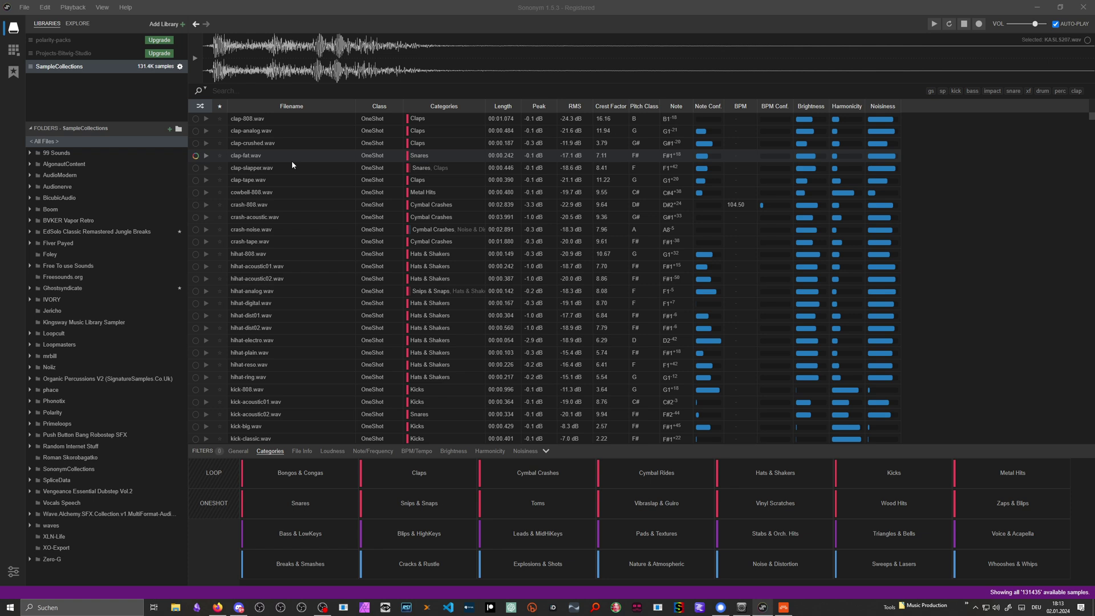
Dismiss the Audio FX browser, create a new instrument track and load the XO plug-in onto it.
{"action": "left_click", "coordinate": [784, 608]}
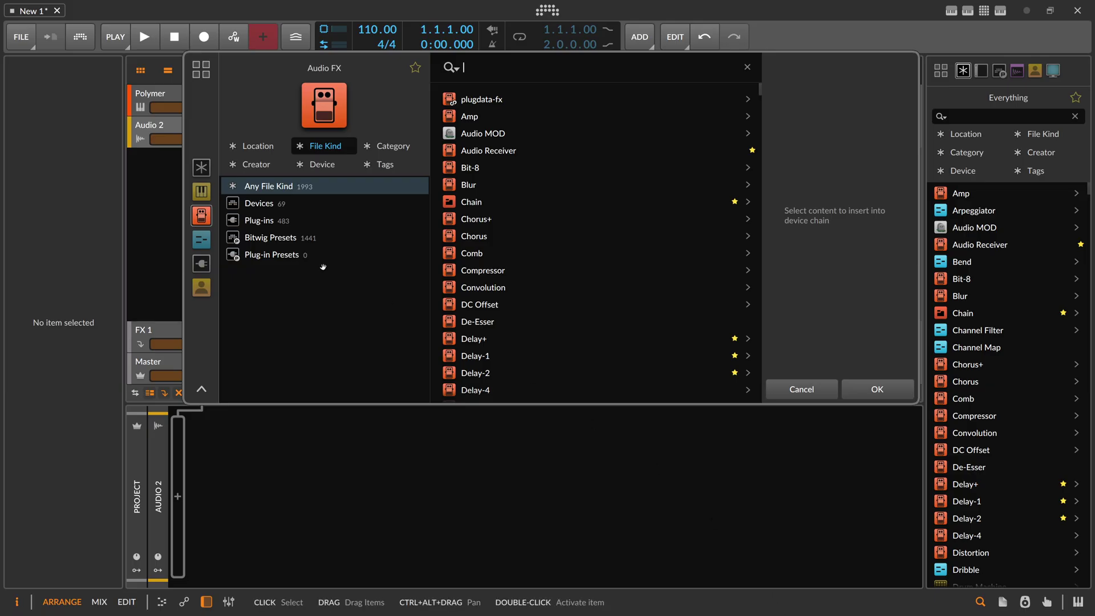
{"action": "left_click", "coordinate": [792, 383]}
{"action": "double_click", "coordinate": [203, 159]}
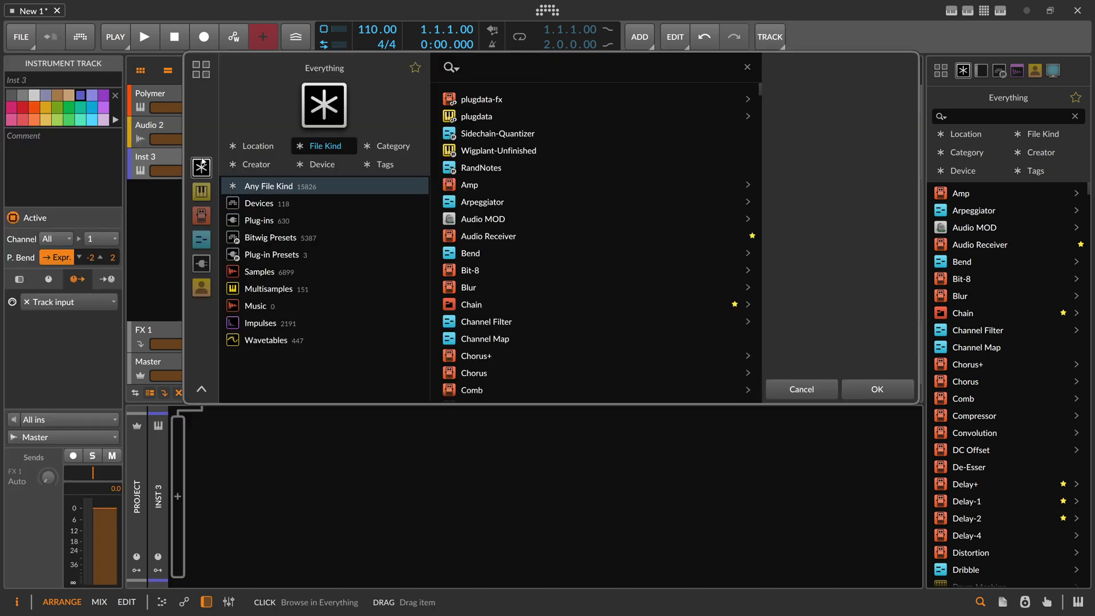
{"action": "type", "text": "xo"}
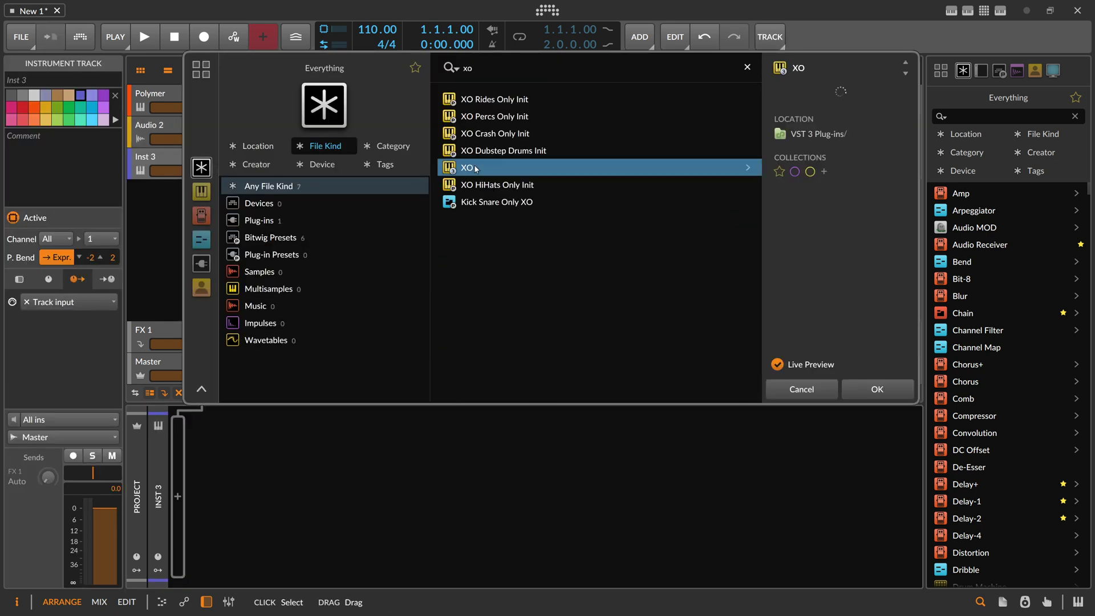
{"action": "left_click", "coordinate": [469, 167]}
{"action": "double_click", "coordinate": [469, 167]}
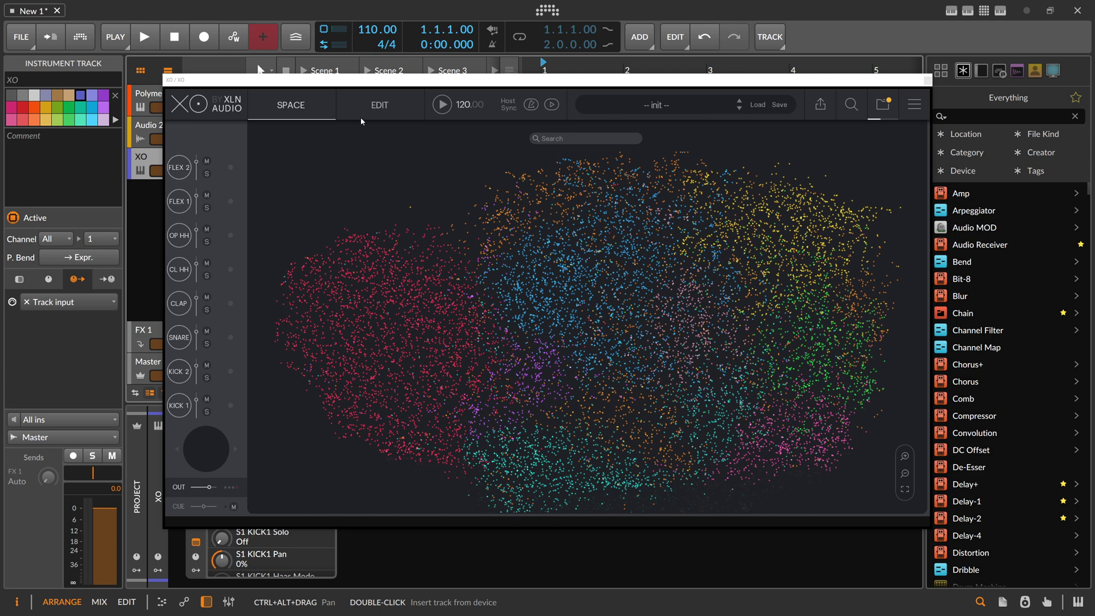
Switch XO to its EDIT kit-editing page.
{"action": "left_click", "coordinate": [379, 105]}
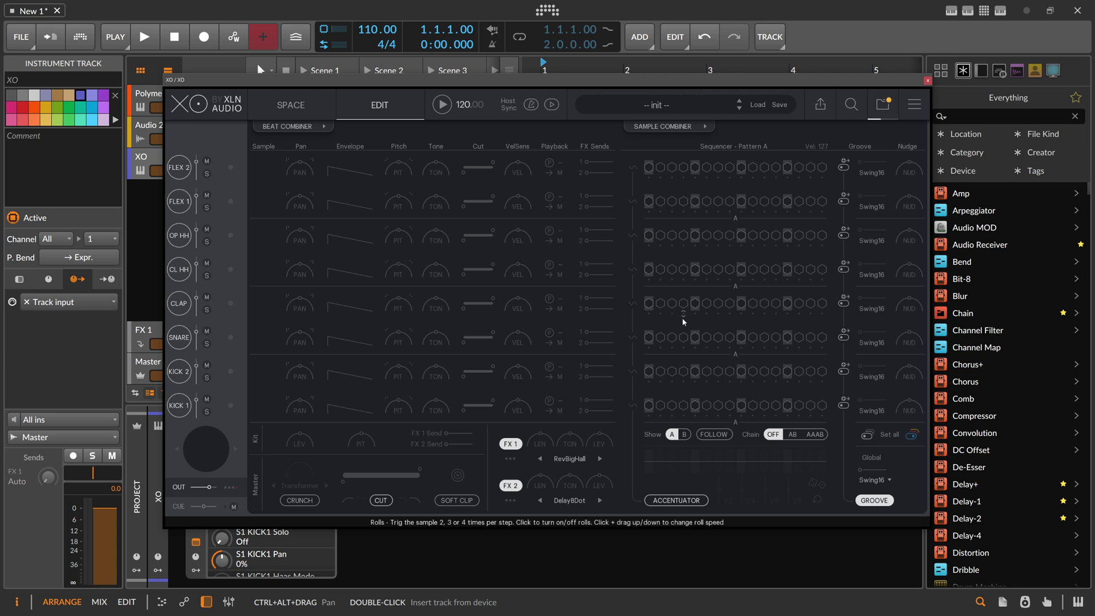
Load a kick from the sample map into the KICK 1 slot and audition it.
{"action": "left_click", "coordinate": [663, 126]}
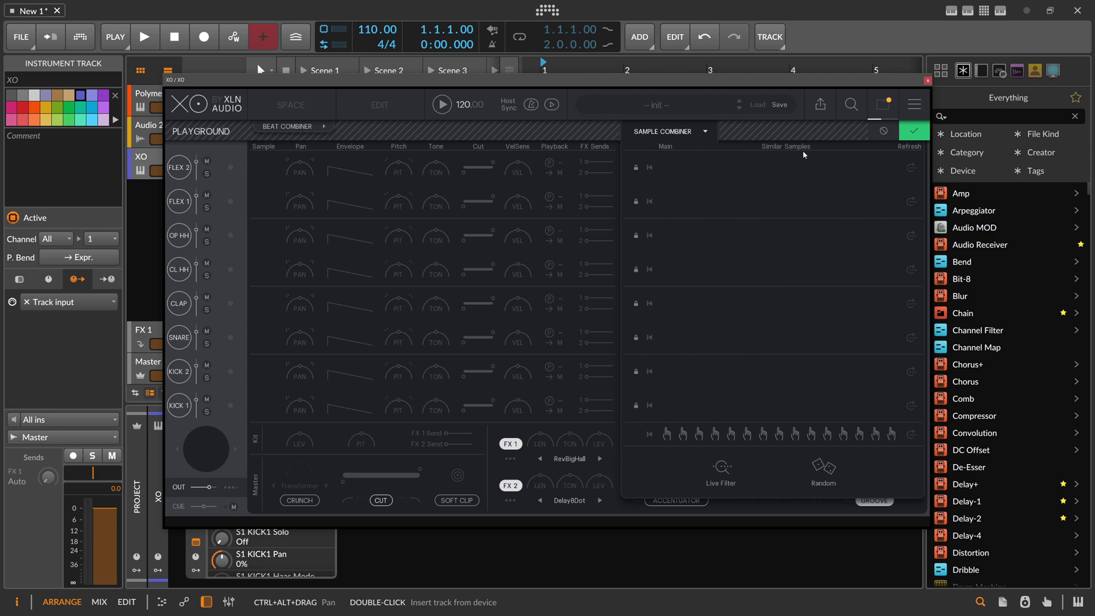
{"action": "left_click", "coordinate": [380, 104]}
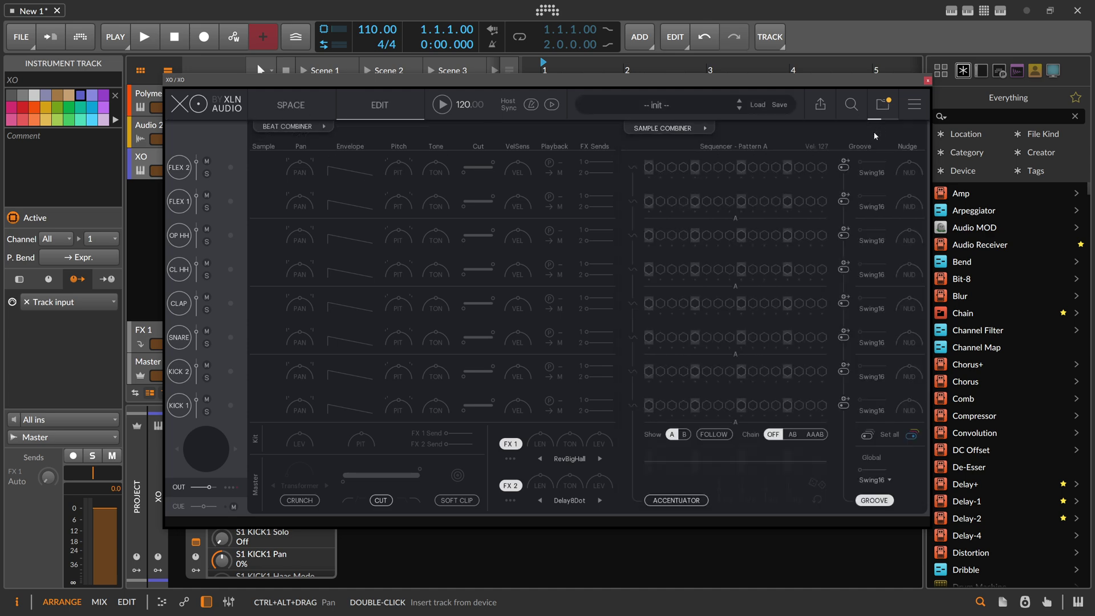
{"action": "left_click", "coordinate": [230, 406]}
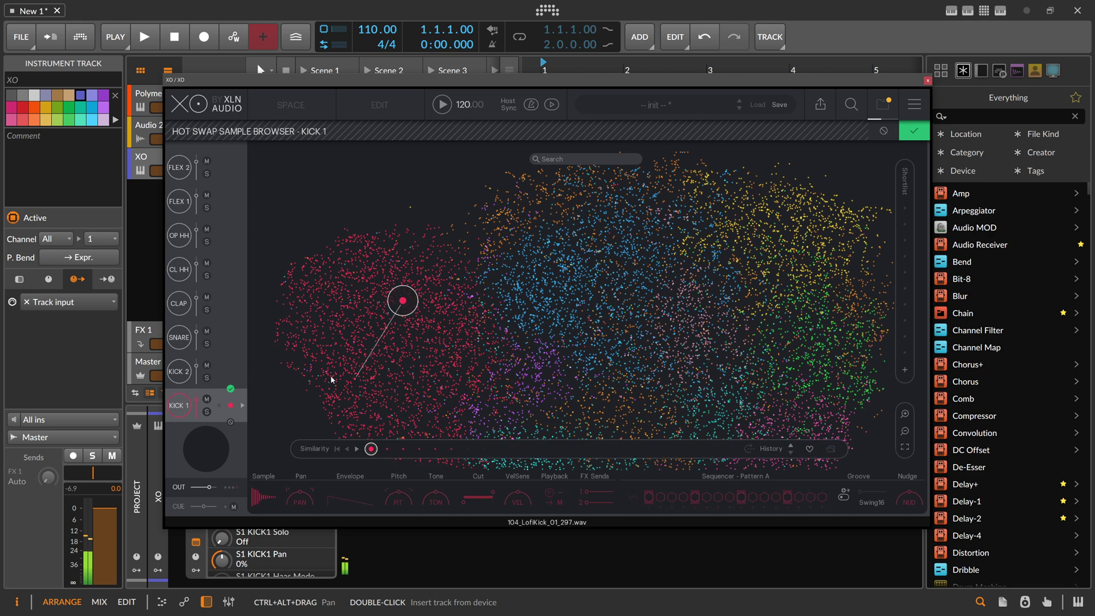
{"action": "left_click", "coordinate": [883, 130]}
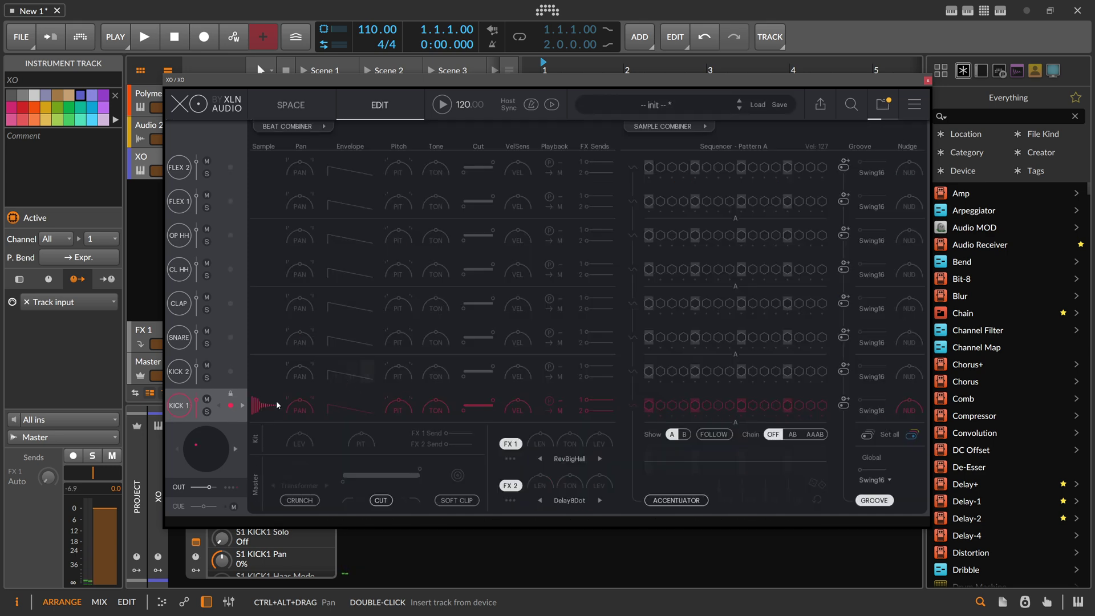
{"action": "left_click", "coordinate": [180, 405]}
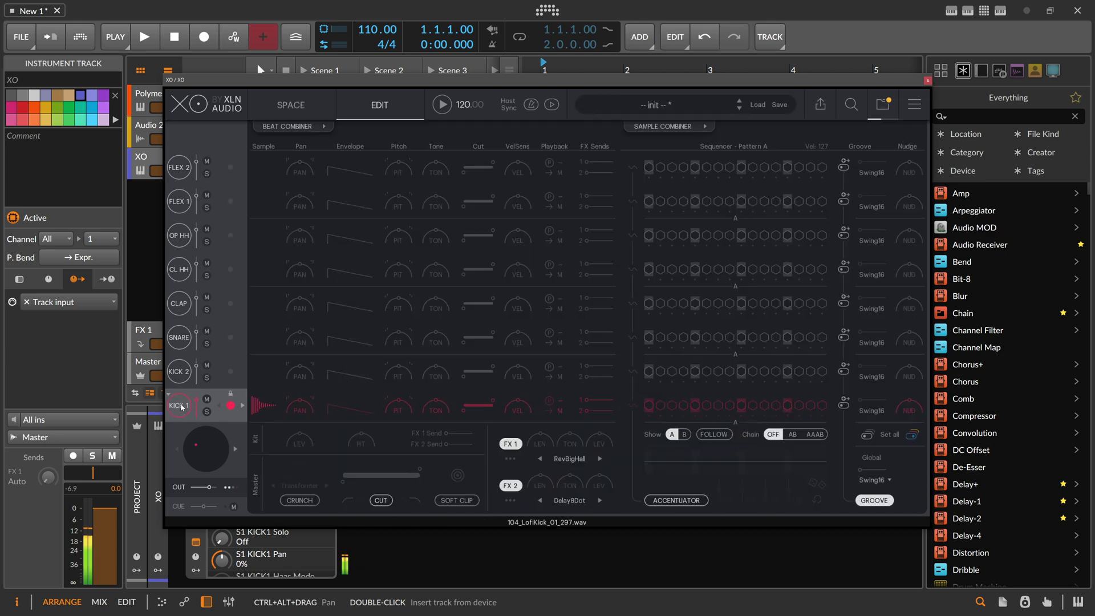
Swap KICK 1 for similar kicks twice via the Sample Combiner, auditioning each, then leave it.
{"action": "left_click", "coordinate": [661, 127]}
{"action": "left_click", "coordinate": [823, 467]}
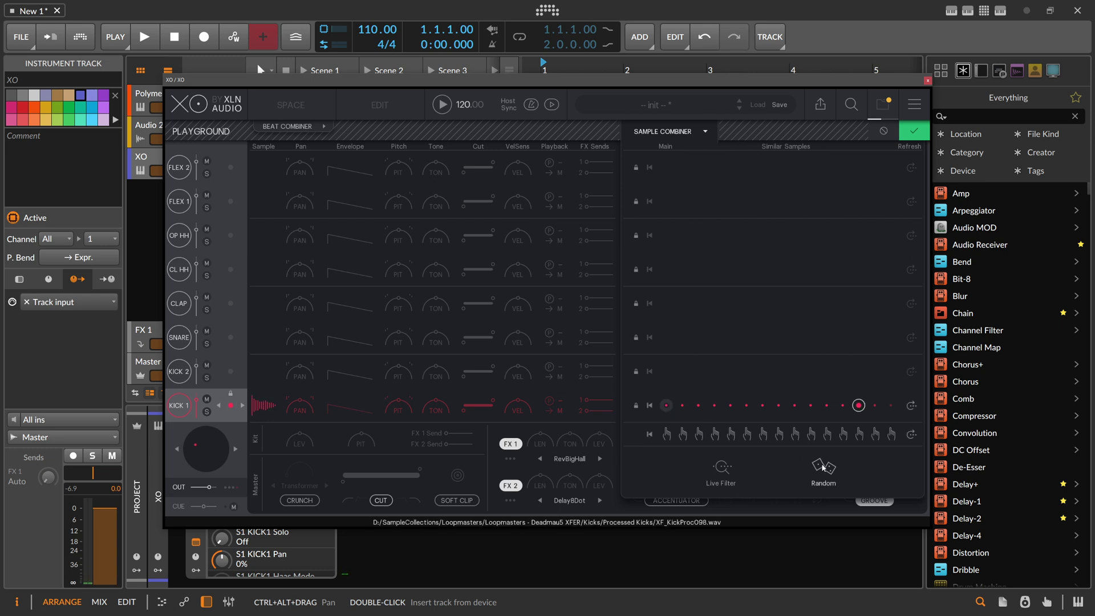
{"action": "left_click", "coordinate": [190, 412]}
{"action": "left_click", "coordinate": [191, 413]}
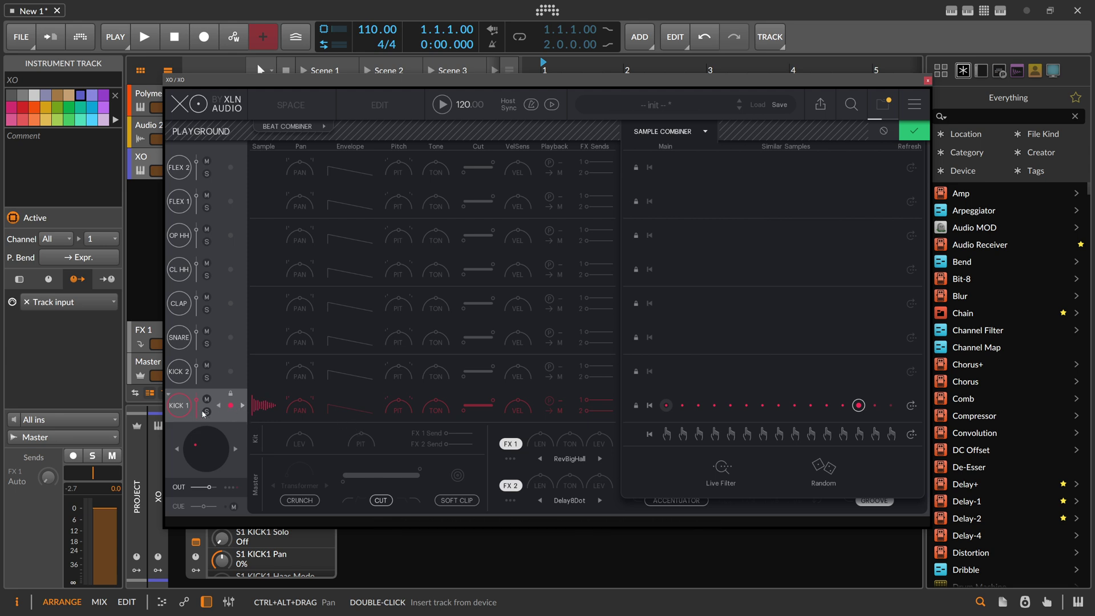
{"action": "left_click", "coordinate": [820, 467]}
{"action": "left_click", "coordinate": [884, 131]}
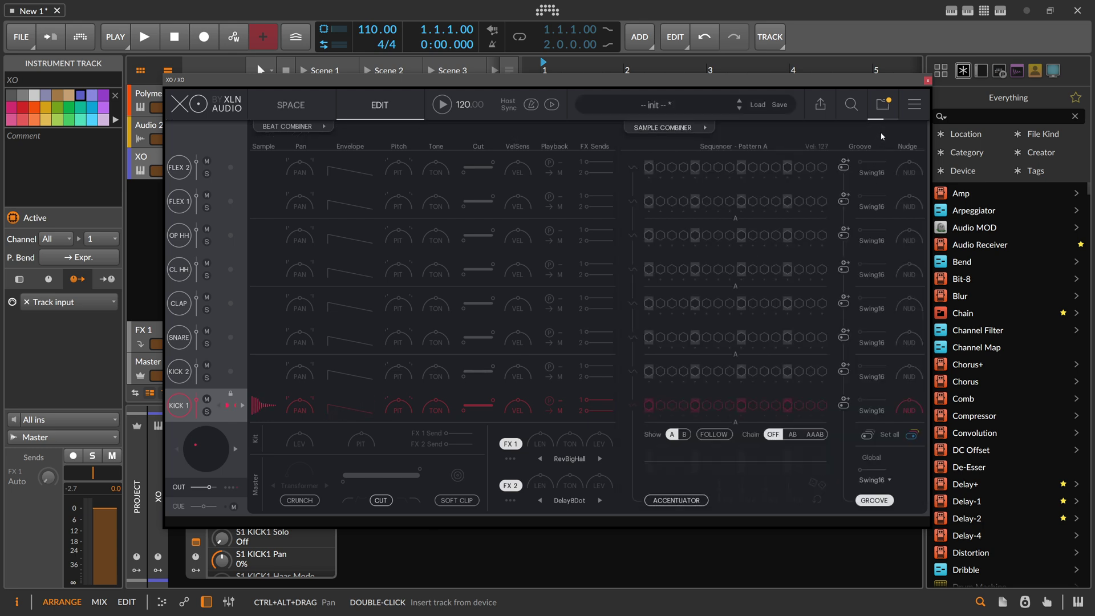
Close the XO plug-in window to return to the arrangement.
{"action": "left_click", "coordinate": [927, 81]}
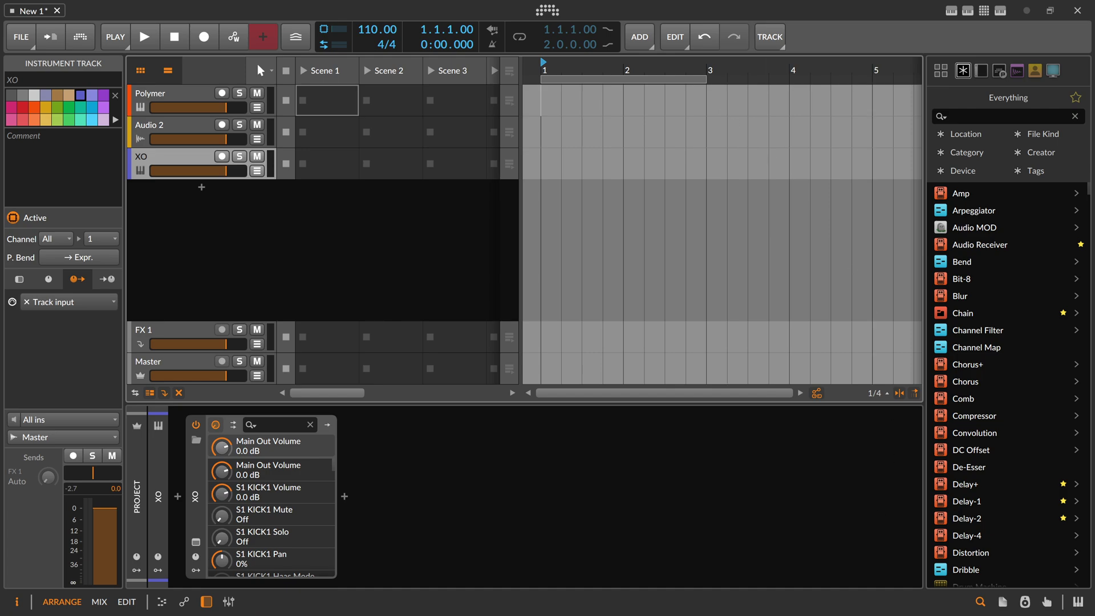
In Sononym's Drums Kicks Sub project, audition the kicks and bring up RawKik01_Fw1.wav's context menu.
{"action": "key", "text": "alt+Tab"}
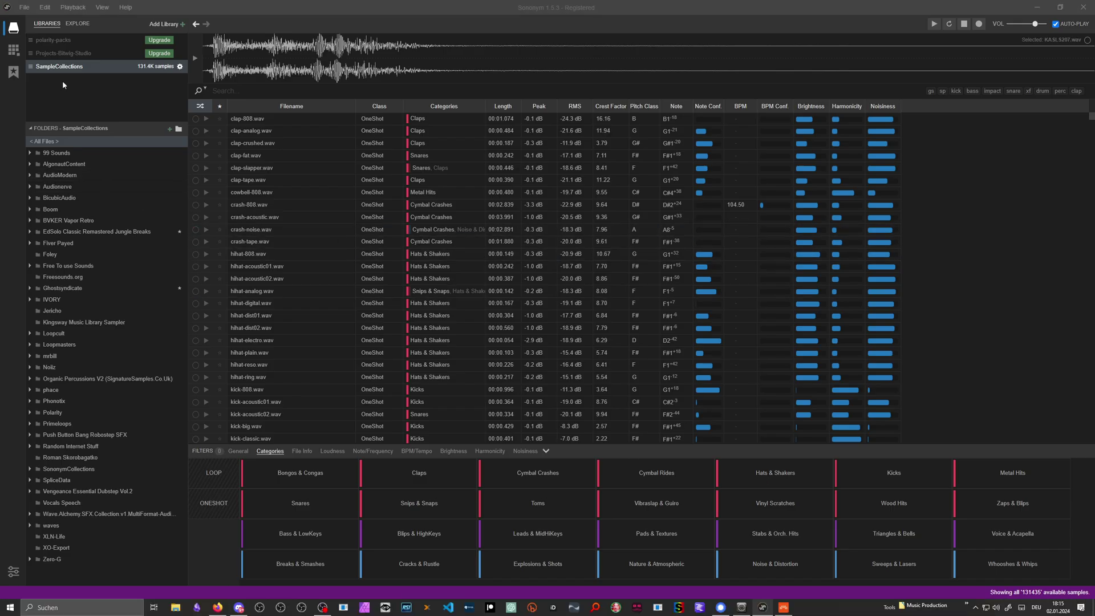
{"action": "left_click", "coordinate": [13, 50]}
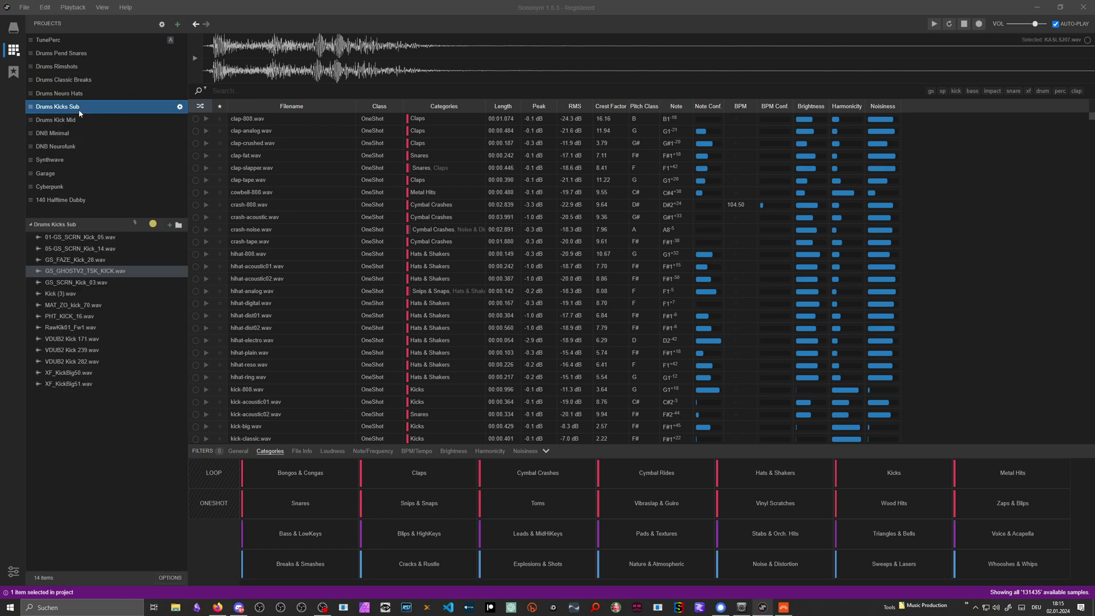
{"action": "key", "text": "Down"}
{"action": "key", "text": "Down"}
{"action": "key", "text": "Down"}
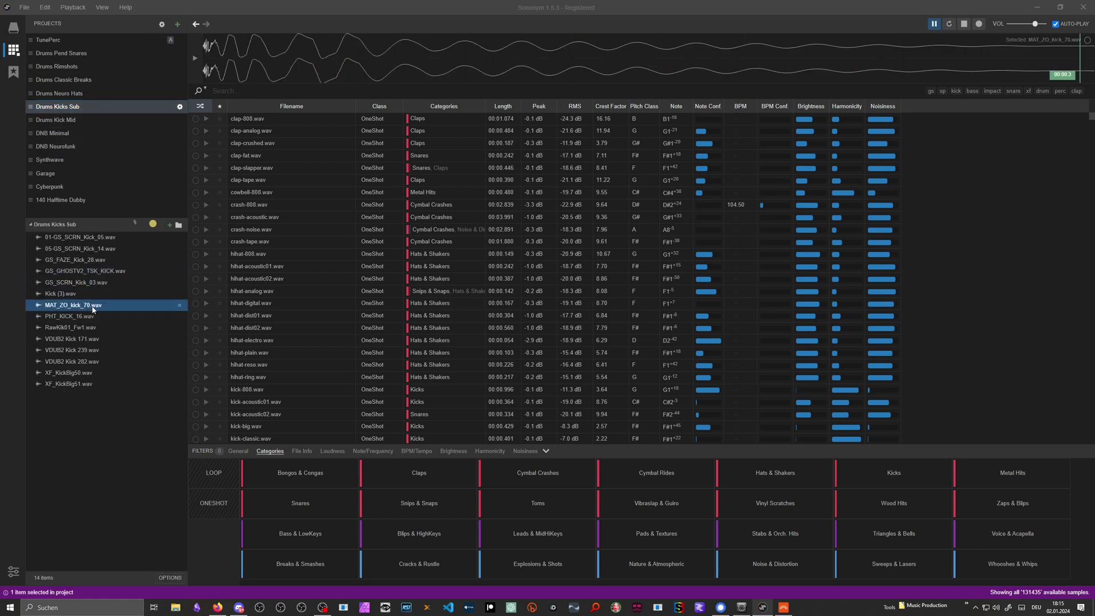
{"action": "left_click", "coordinate": [88, 251]}
{"action": "left_click", "coordinate": [88, 237]}
{"action": "left_click", "coordinate": [88, 249]}
{"action": "left_click", "coordinate": [87, 293]}
{"action": "left_click", "coordinate": [87, 327]}
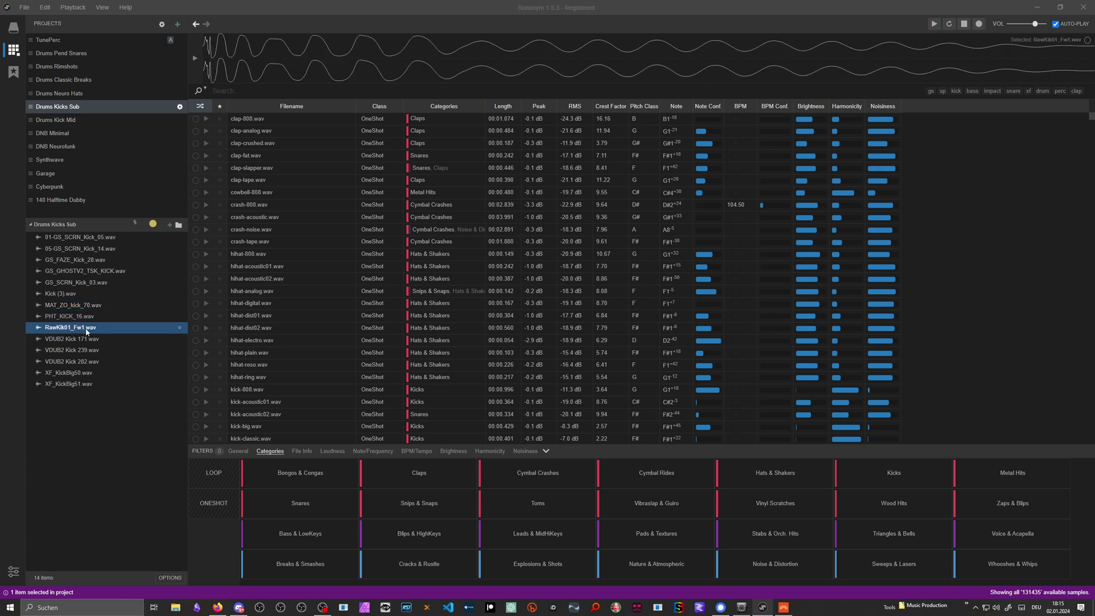
{"action": "right_click", "coordinate": [86, 331]}
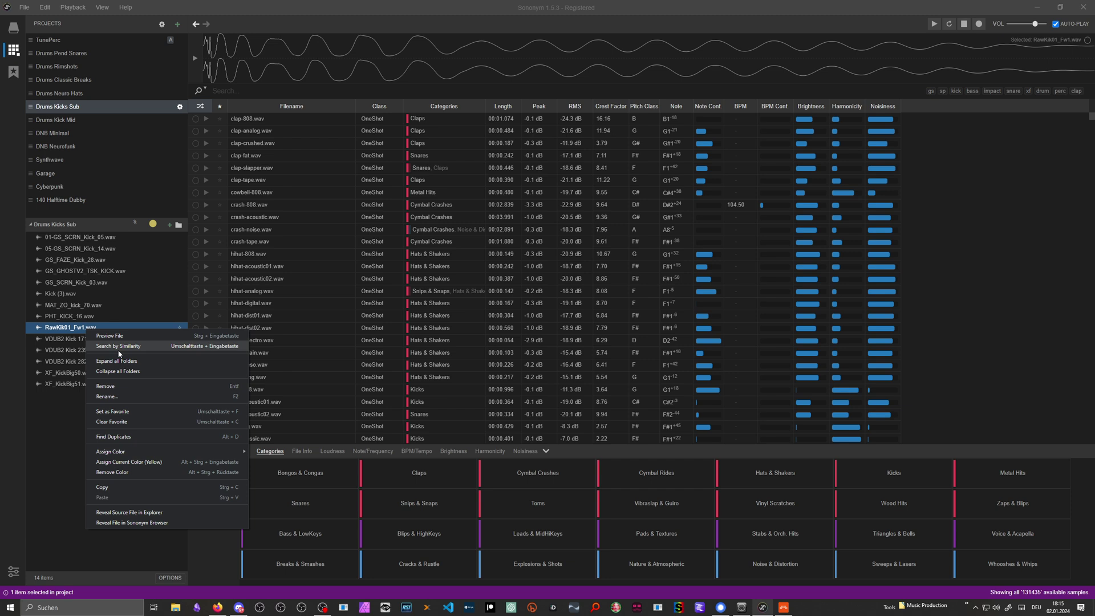
Run a similarity search on RawKik01_Fw1.wav, then audition it, FA6206_bd.wav and AM_SFT_Kick (44).wav.
{"action": "left_click", "coordinate": [119, 346]}
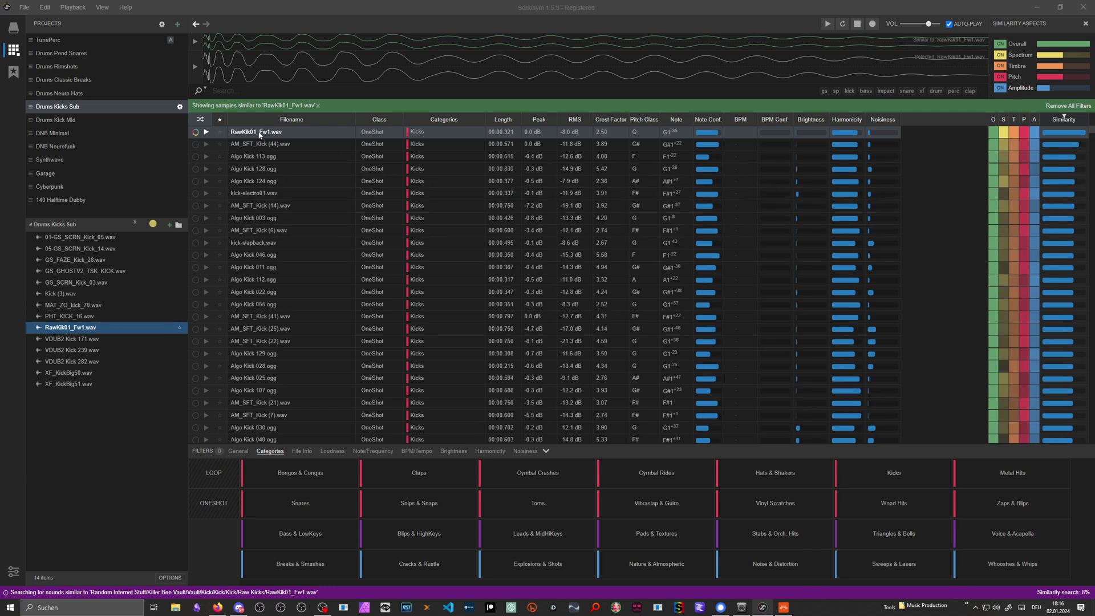
{"action": "left_click", "coordinate": [260, 133]}
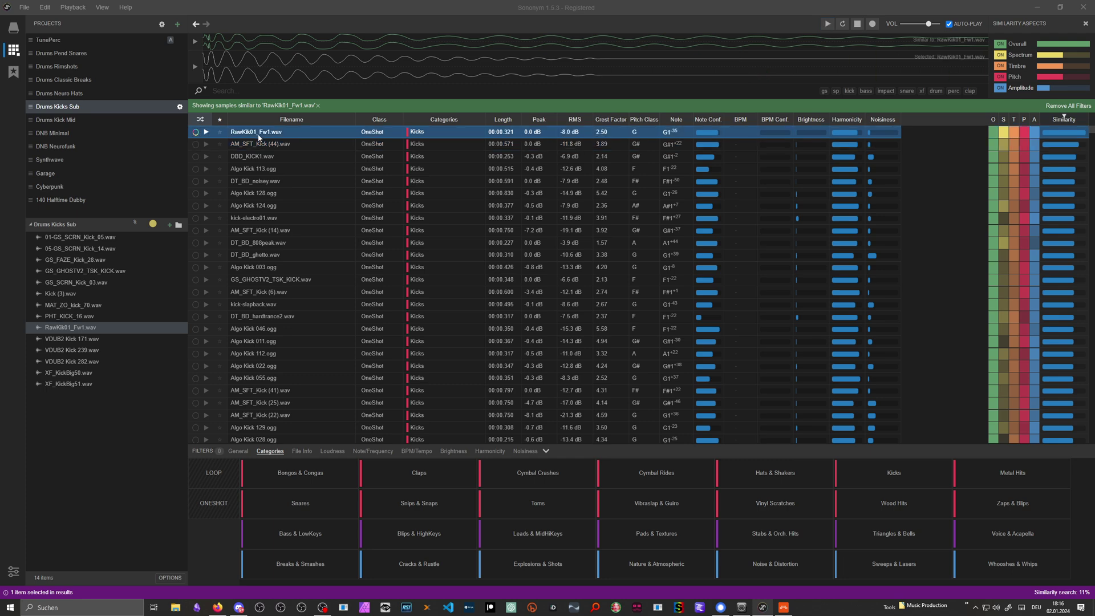
{"action": "left_click", "coordinate": [251, 158]}
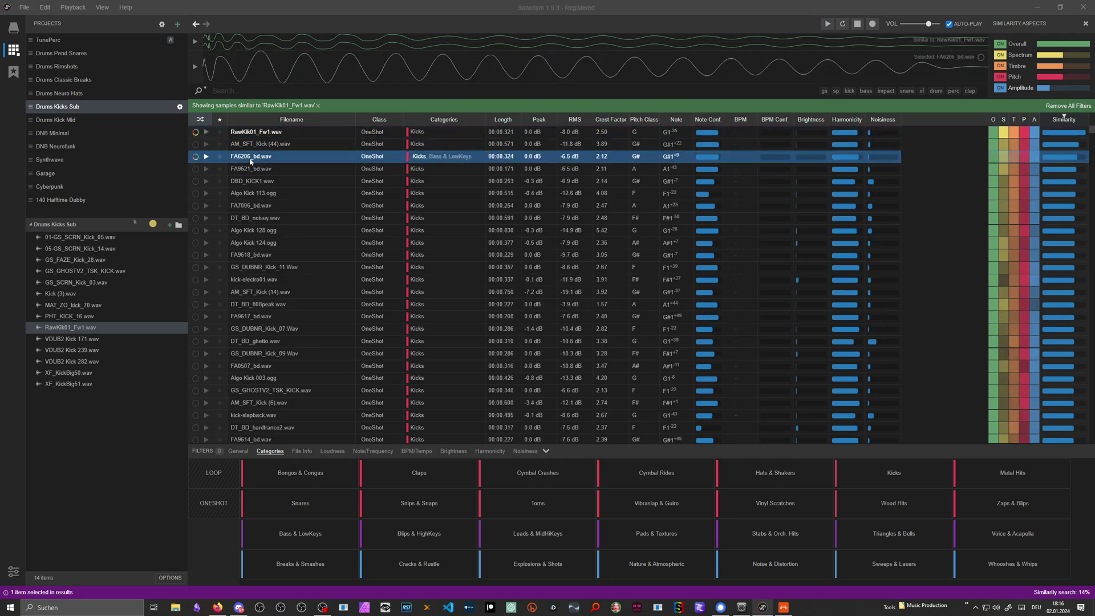
{"action": "left_click", "coordinate": [250, 143]}
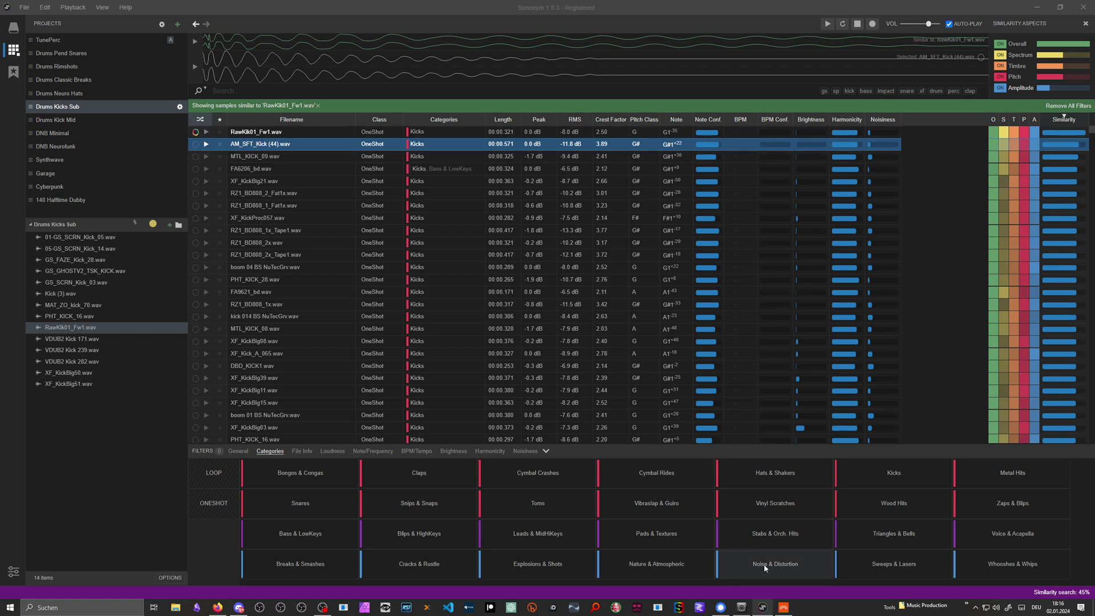
Back in Bitwig, delete the Polymer device to leave Inst 1 empty, and open the device browser.
{"action": "left_click", "coordinate": [785, 608]}
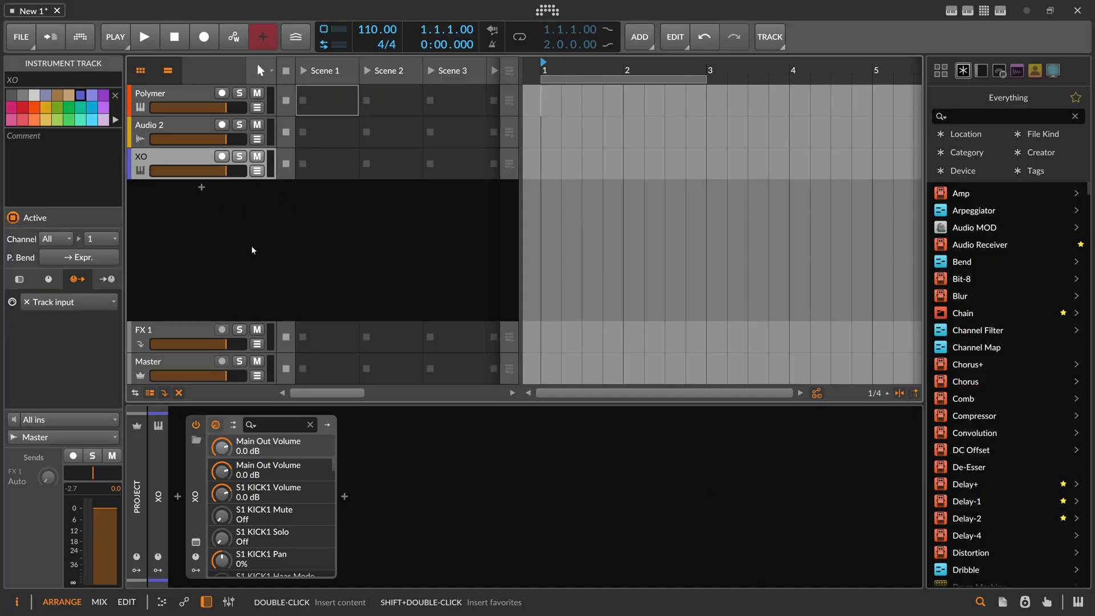
{"action": "left_click", "coordinate": [195, 137]}
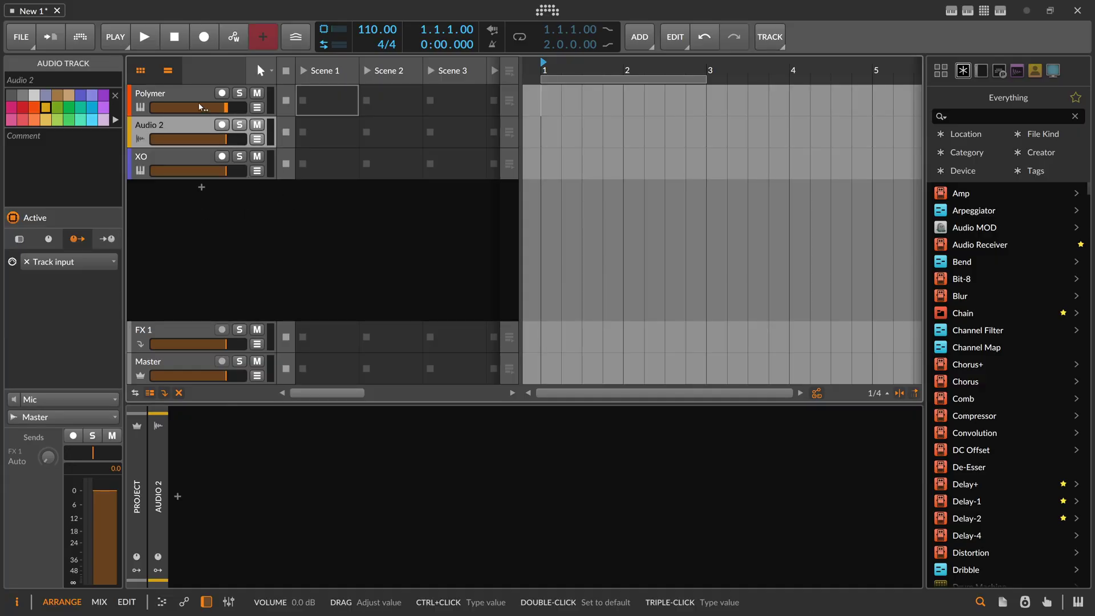
{"action": "left_click", "coordinate": [171, 93]}
{"action": "left_click", "coordinate": [200, 485]}
{"action": "key", "text": "Delete"}
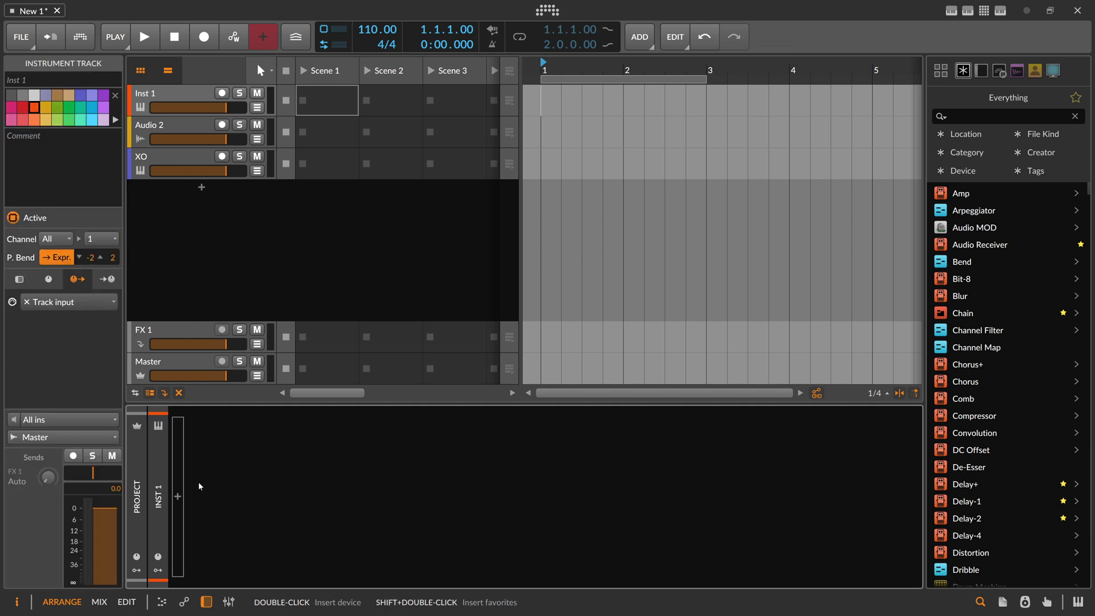
{"action": "left_click", "coordinate": [181, 497]}
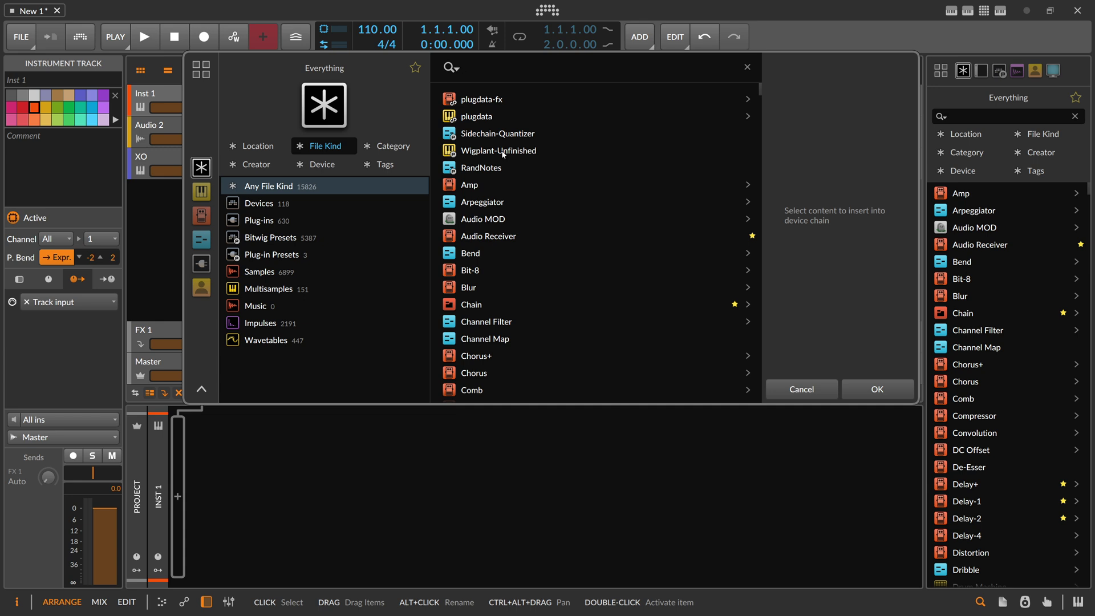
Look through the Collections and Packages tabs, then return to the unfiltered Everything list.
{"action": "left_click", "coordinate": [200, 69]}
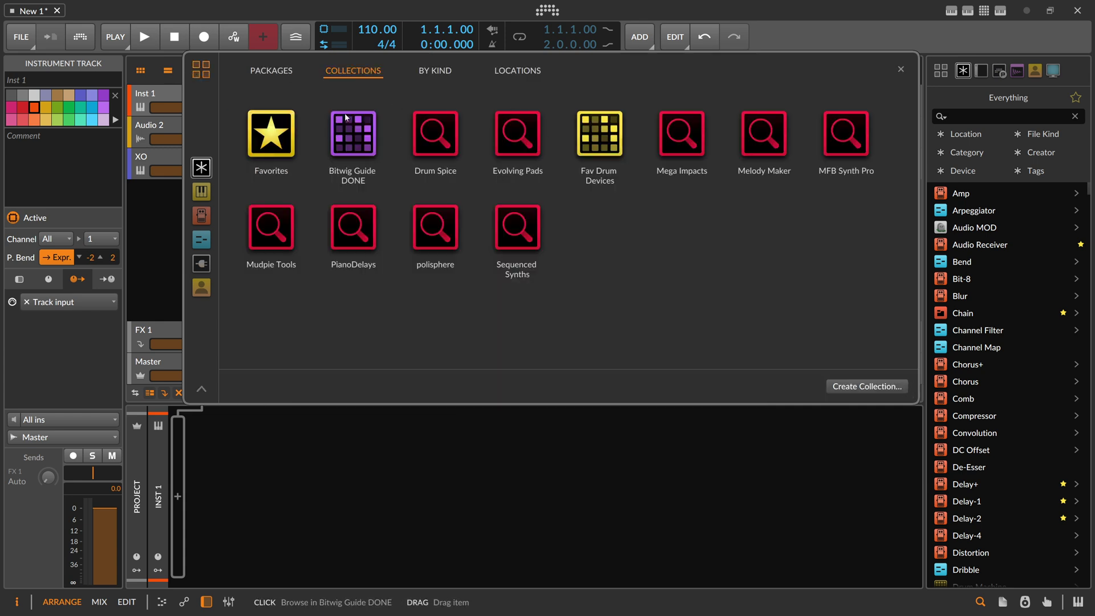
{"action": "left_click", "coordinate": [272, 71]}
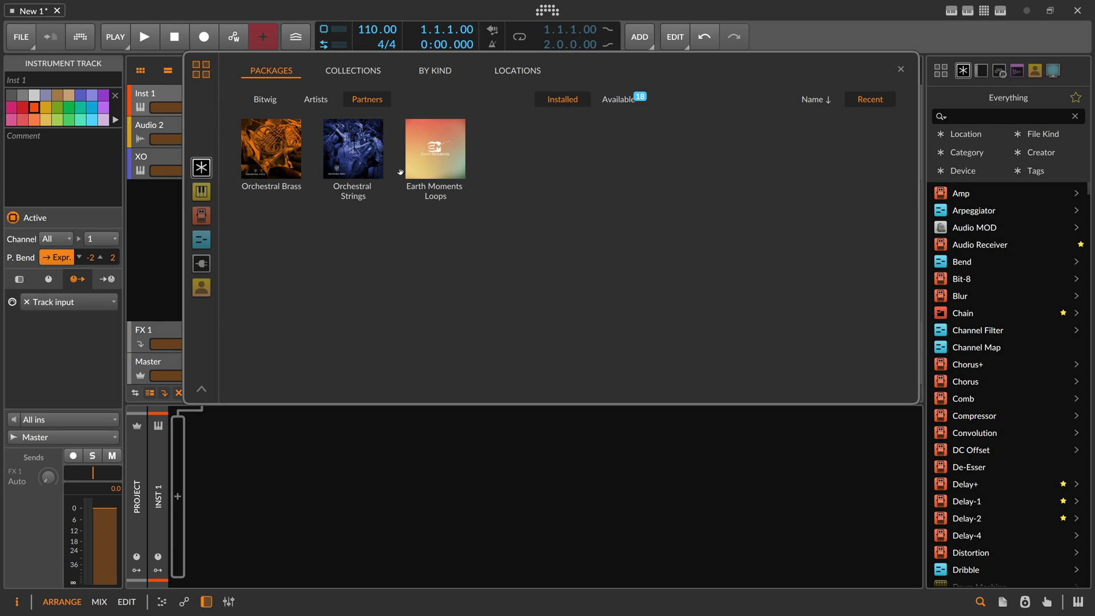
{"action": "left_click", "coordinate": [200, 70]}
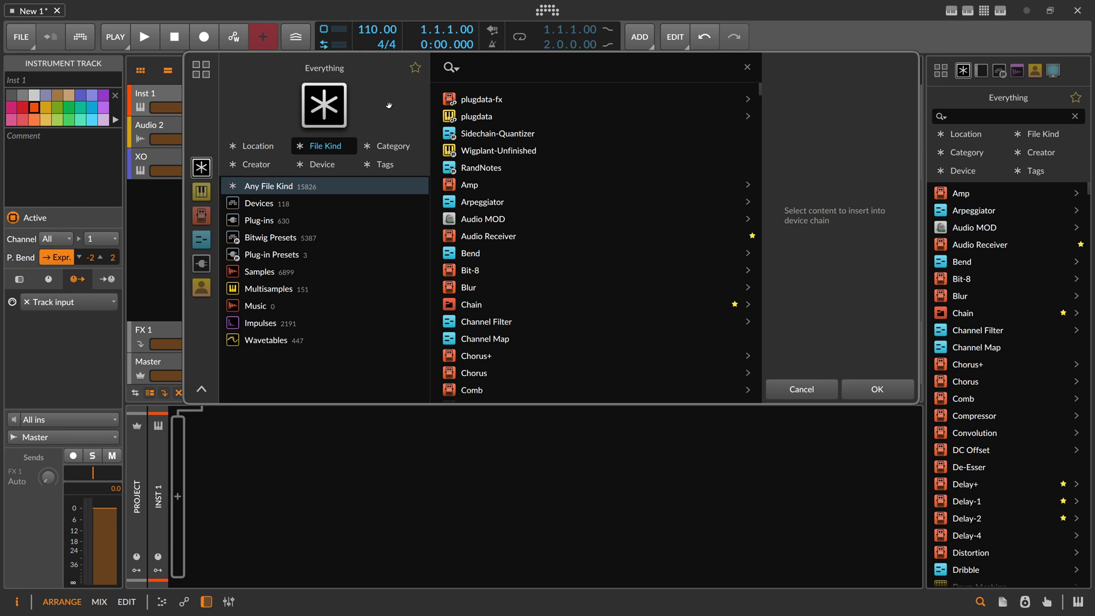
{"action": "left_click_drag", "start_coordinate": [388, 105], "coordinate": [385, 114]}
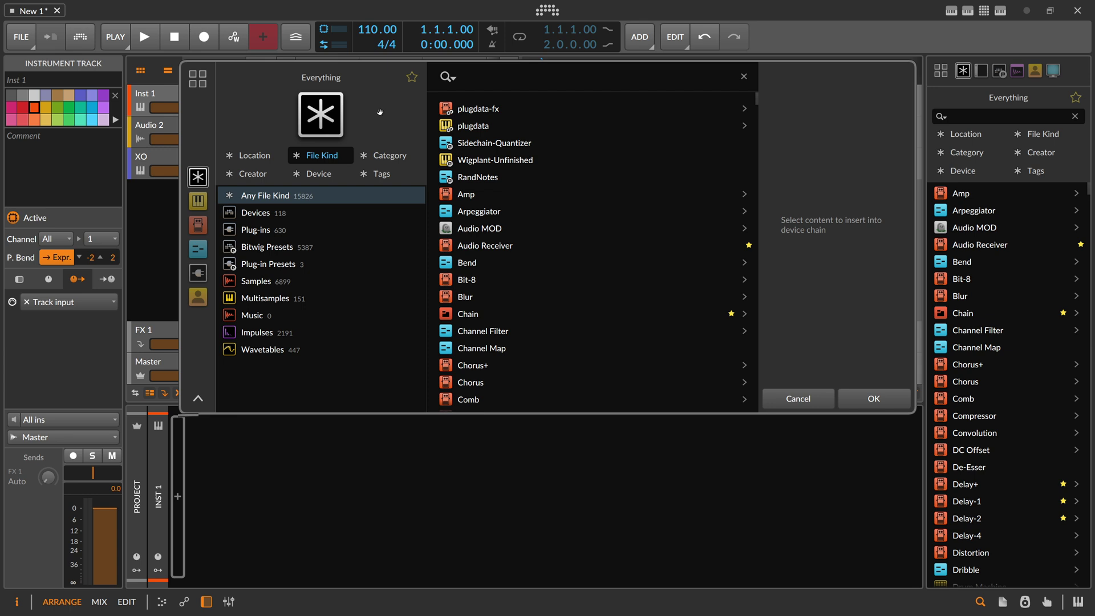
{"action": "left_click", "coordinate": [805, 399]}
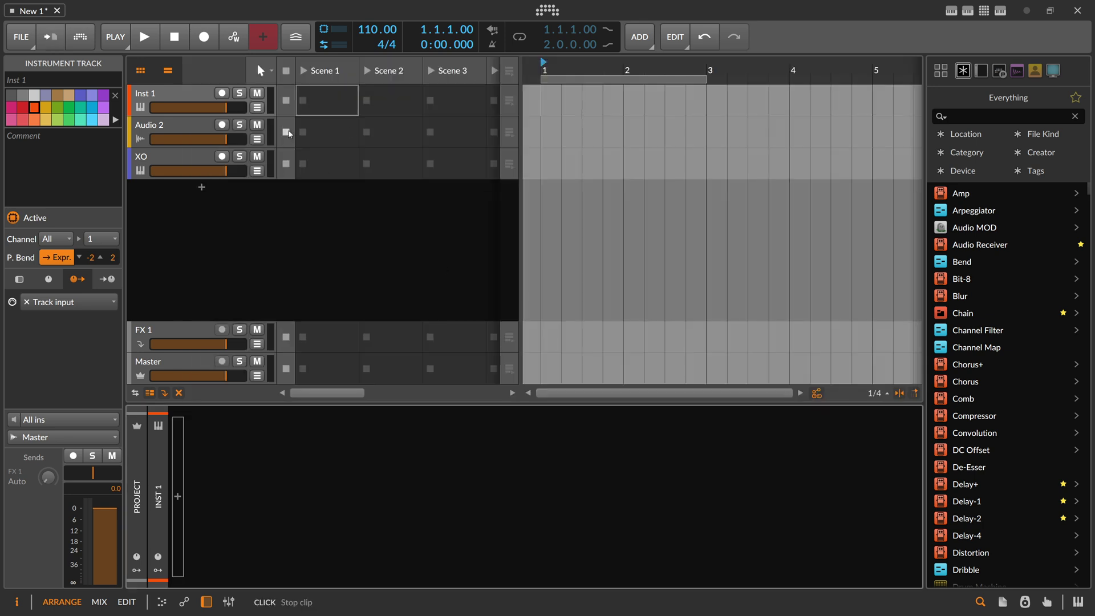
{"action": "left_click", "coordinate": [21, 37]}
{"action": "left_click", "coordinate": [64, 103]}
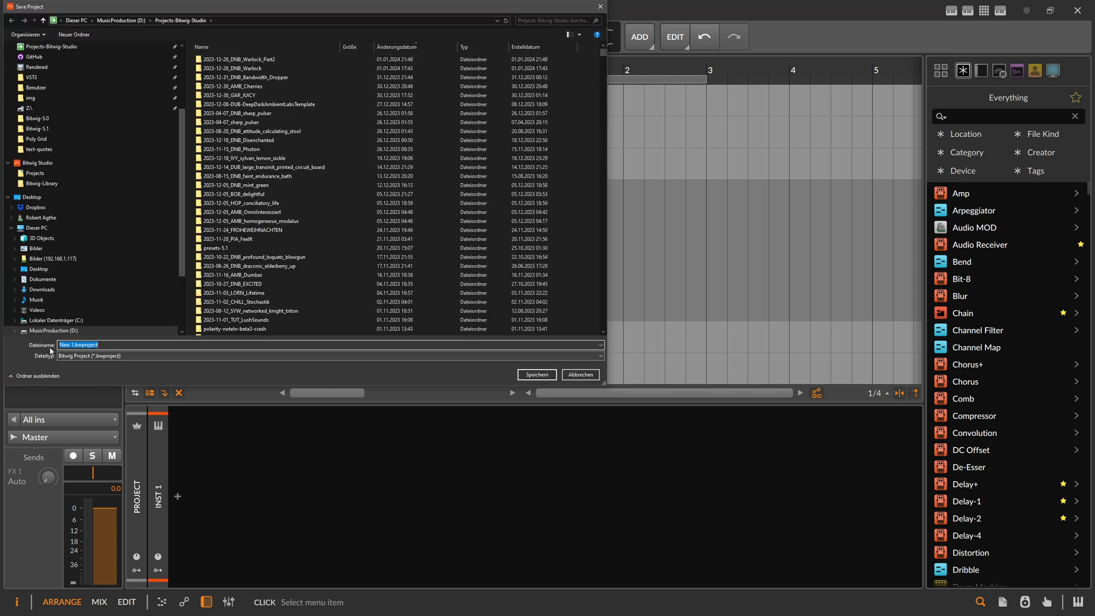
{"action": "left_click", "coordinate": [582, 375]}
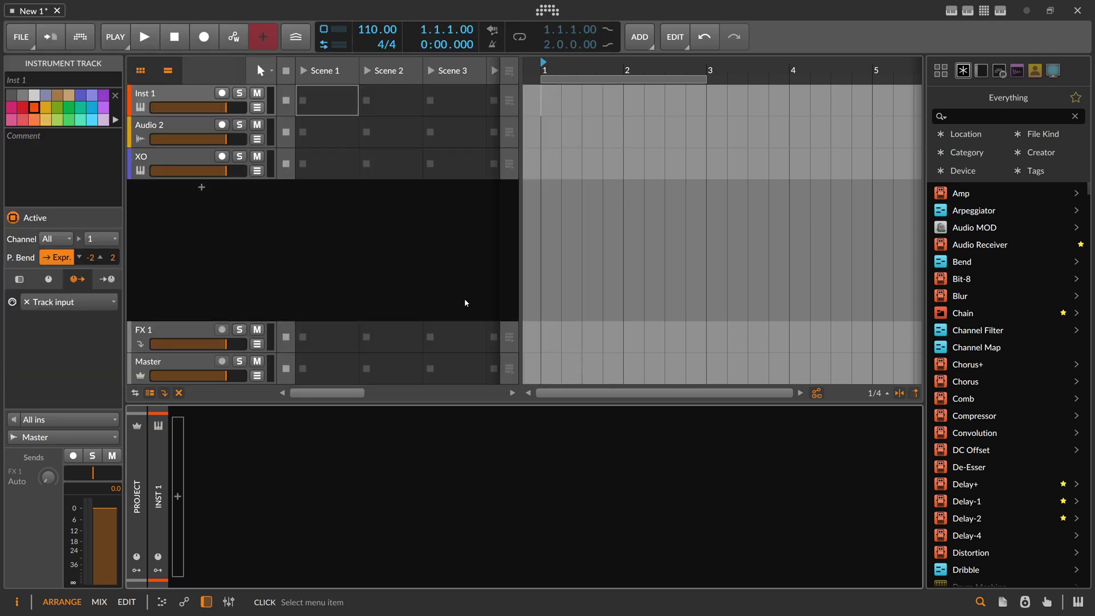